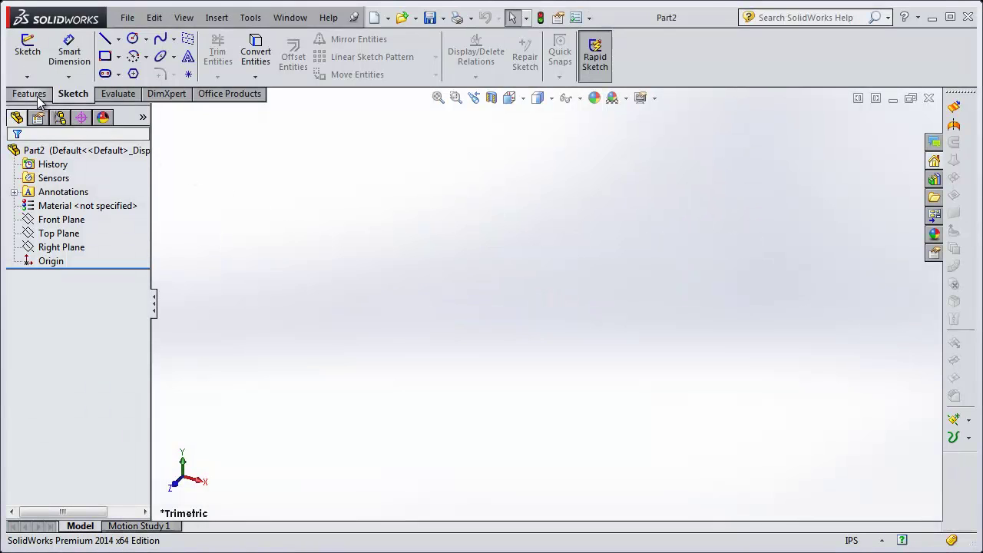
Step: Start a new sketch in the blank Part2 so the three default planes appear
left_click(38, 98)
left_click(75, 95)
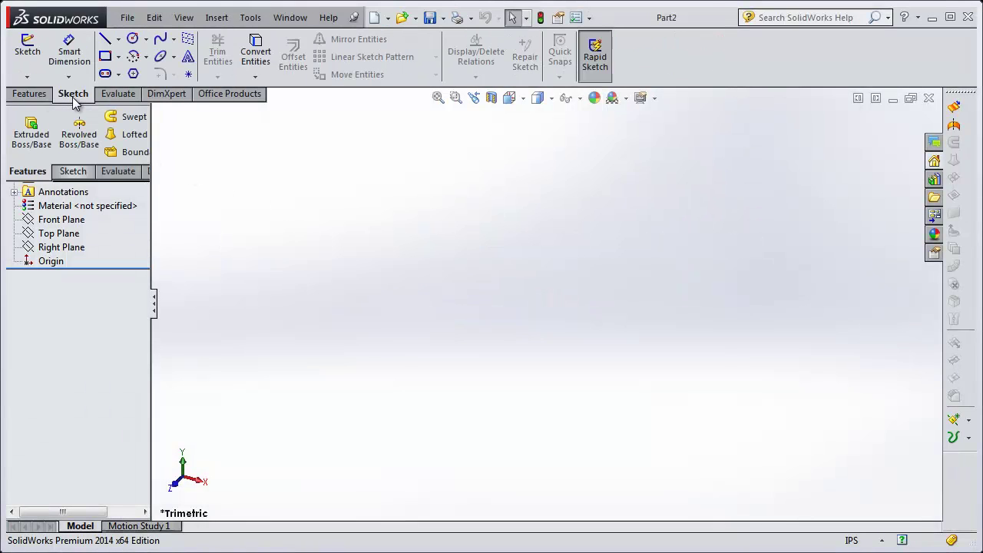
left_click(28, 48)
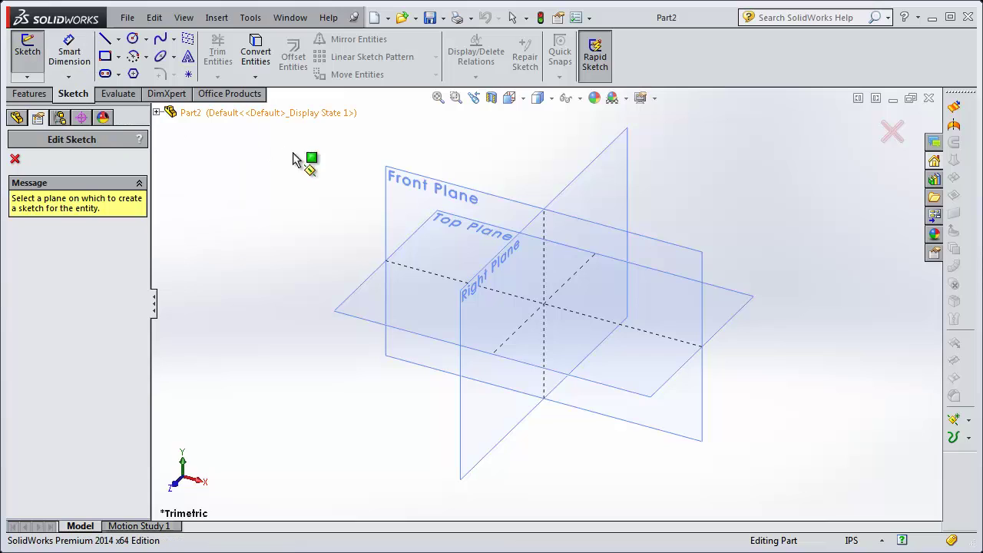
Step: Draw a center rectangle on the Front Plane, centred on the origin
left_click(415, 201)
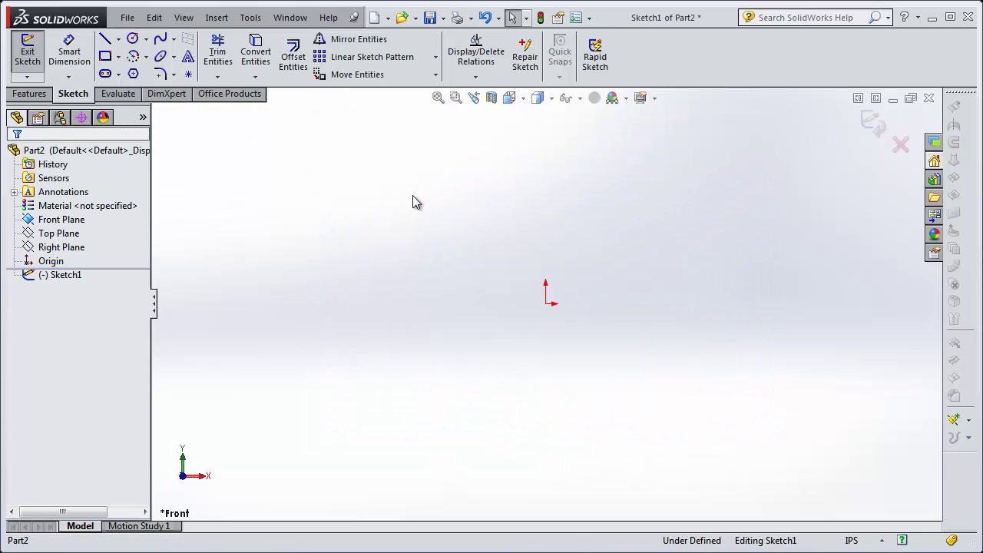
left_click(106, 58)
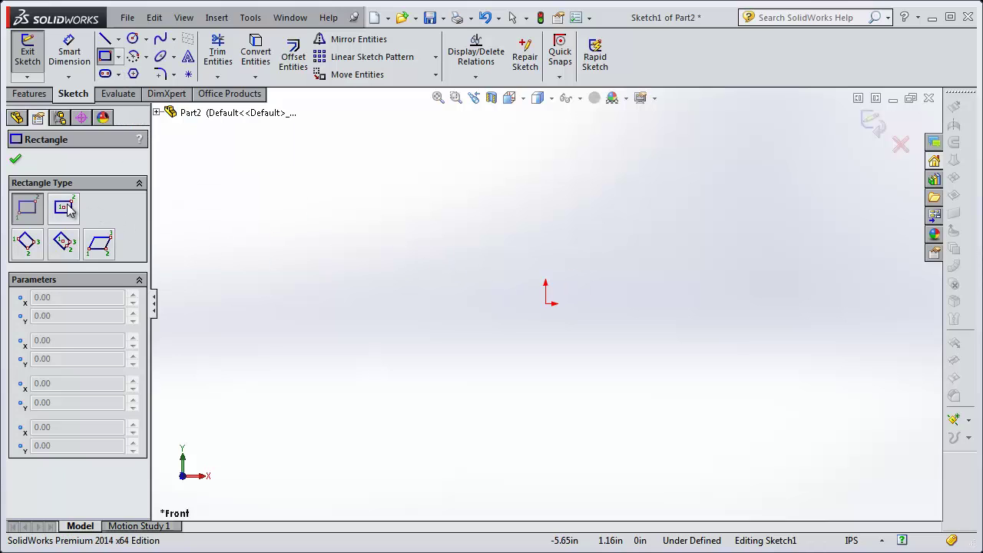
left_click(67, 209)
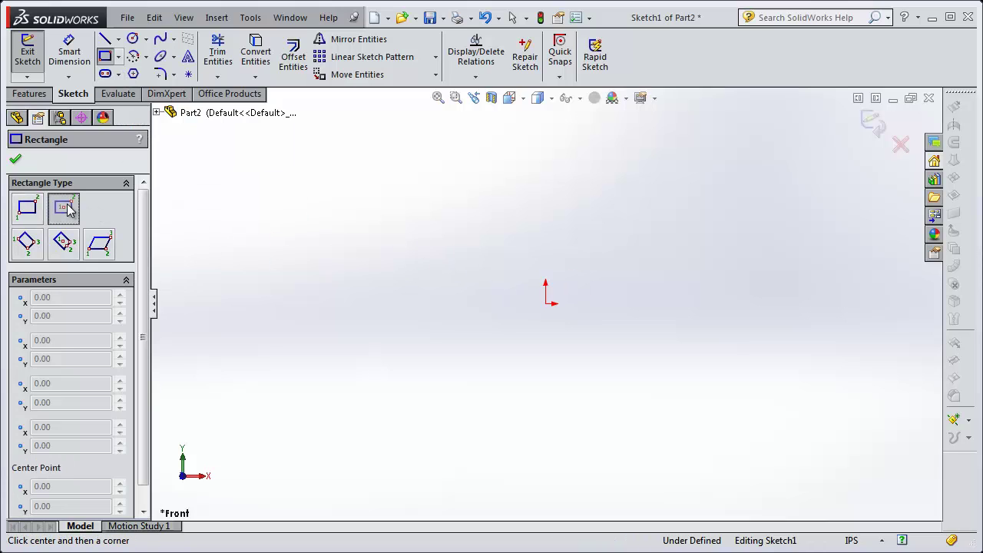
left_click(546, 304)
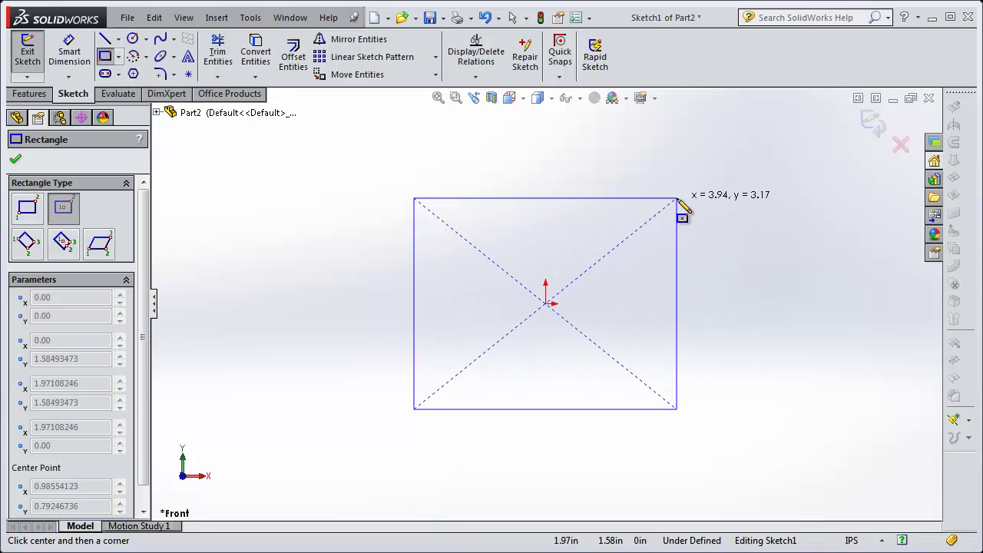
left_click(677, 198)
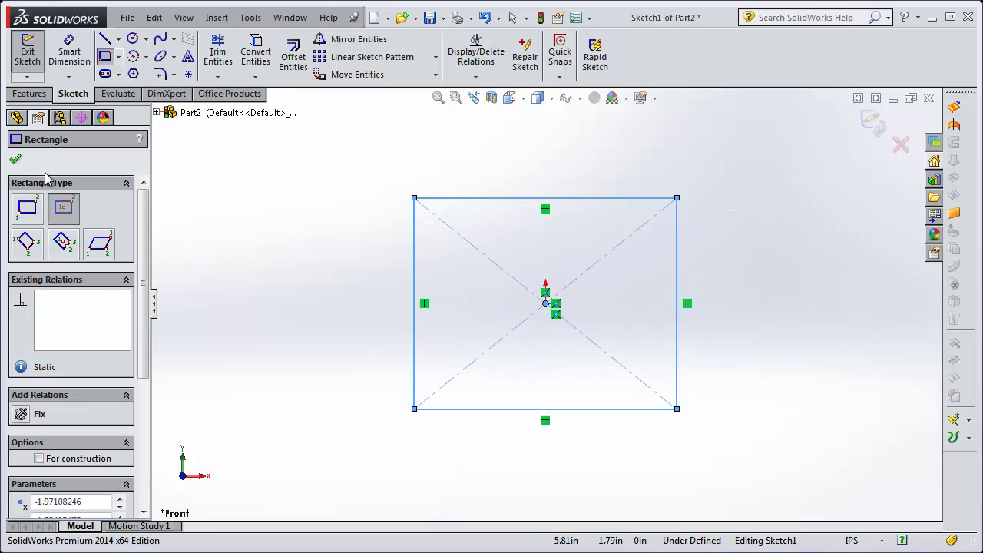
left_click(16, 162)
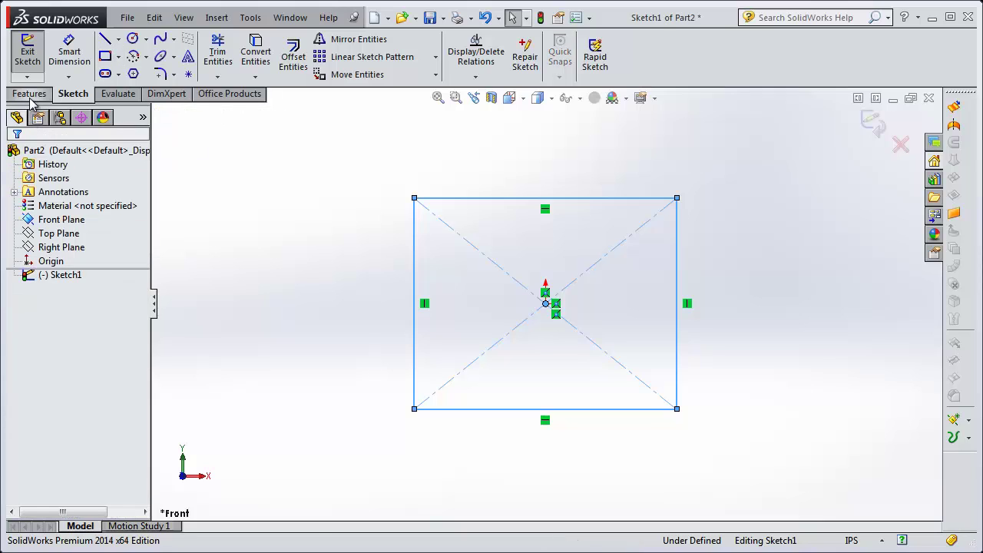
left_click(29, 97)
Step: Extrude the rectangle 3.40in blind into the base box, Boss-Extrude1
left_click(30, 66)
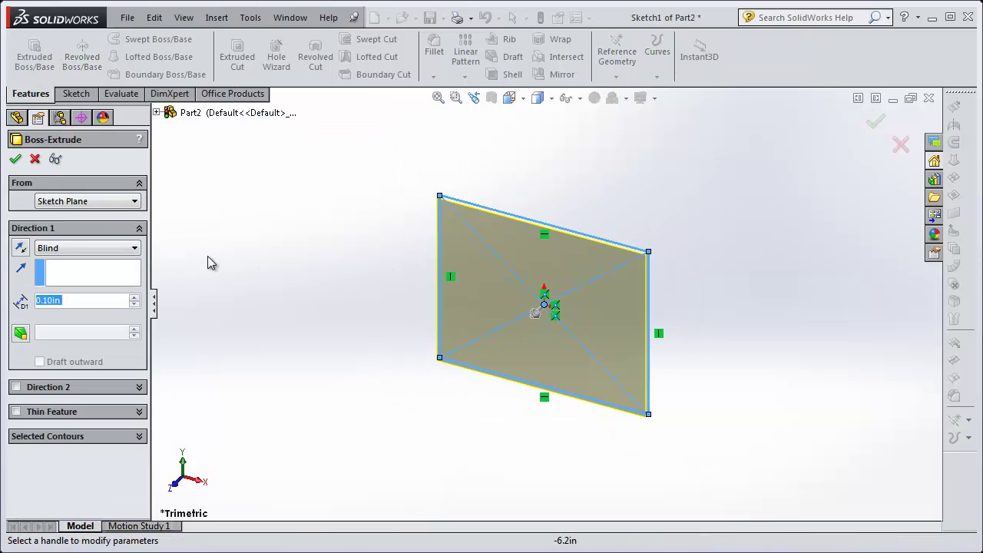
left_click(134, 297)
left_click(134, 297)
left_click_drag(135, 300, 135, 302)
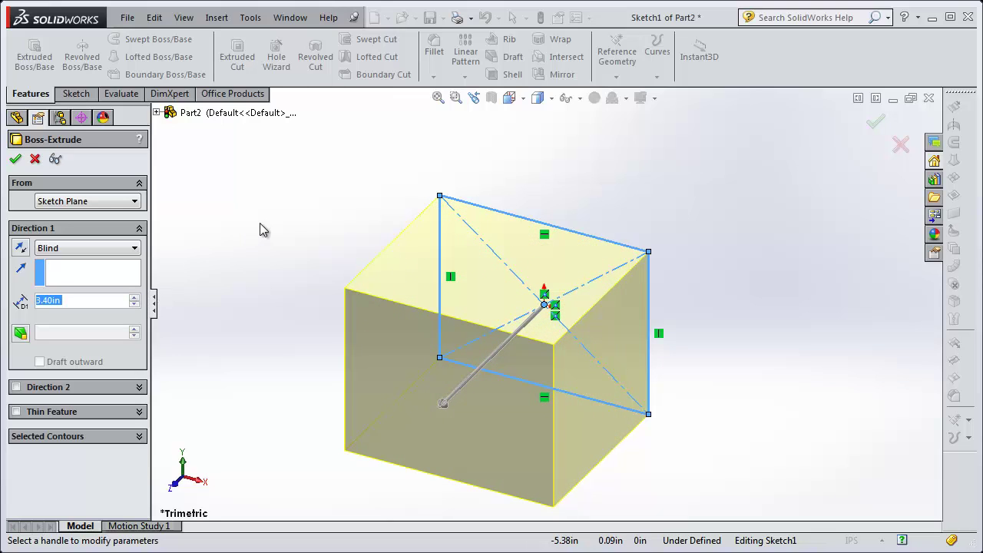
left_click(14, 160)
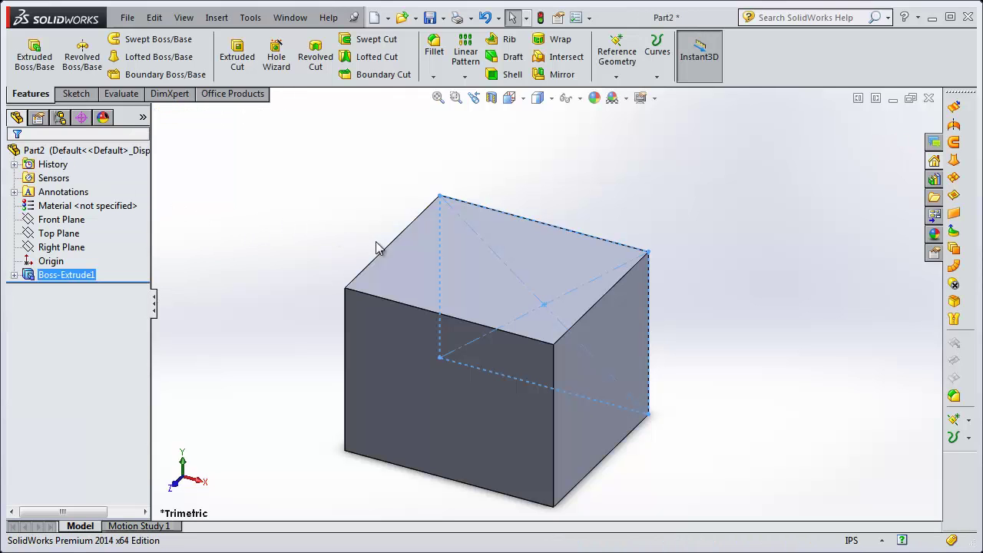
Step: Draw a small center rectangle on the base box's top face in Sketch2
left_click(443, 281)
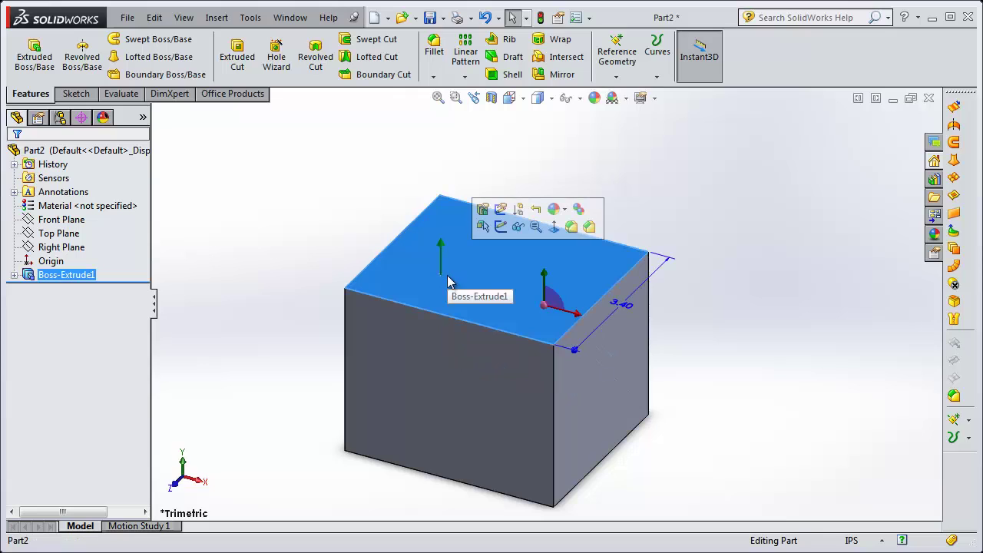
left_click(72, 93)
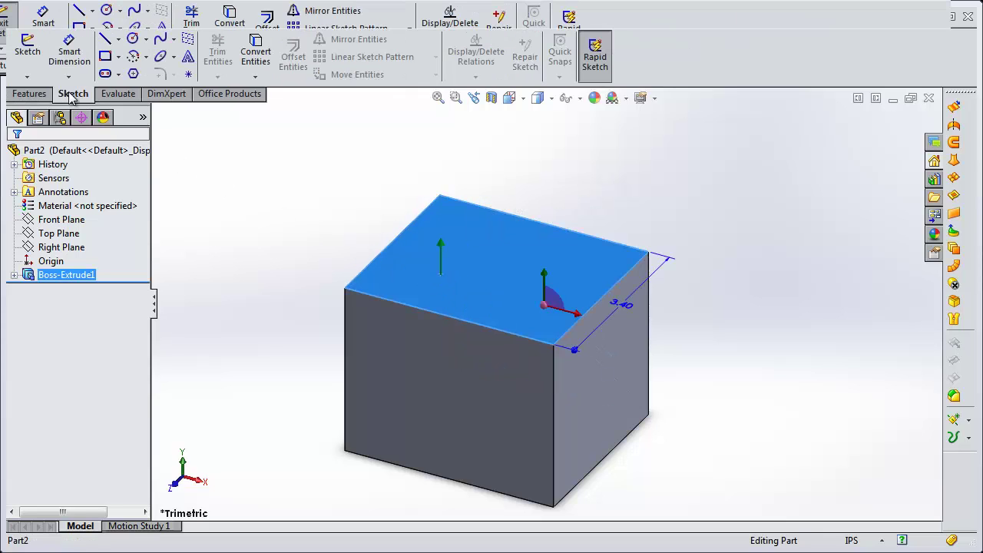
left_click(105, 57)
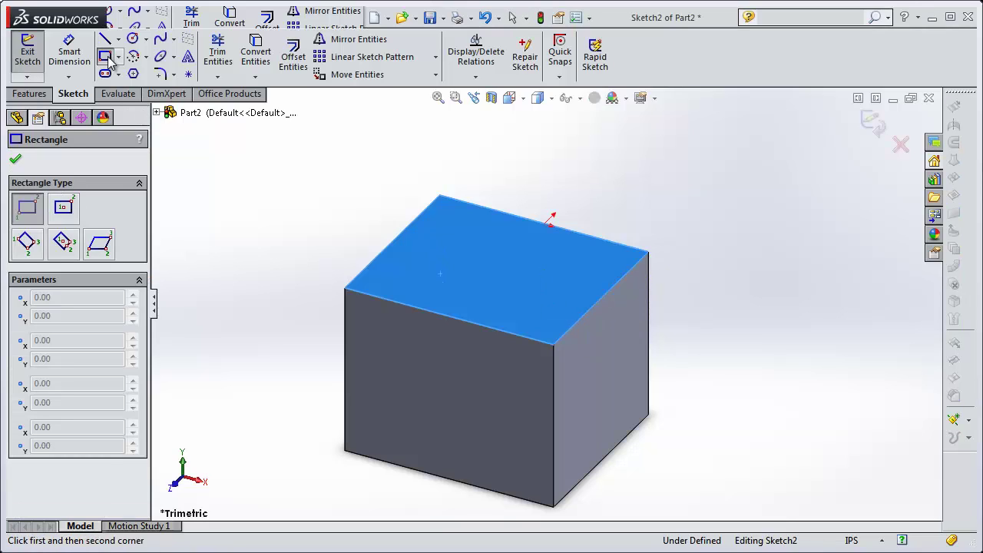
left_click(67, 208)
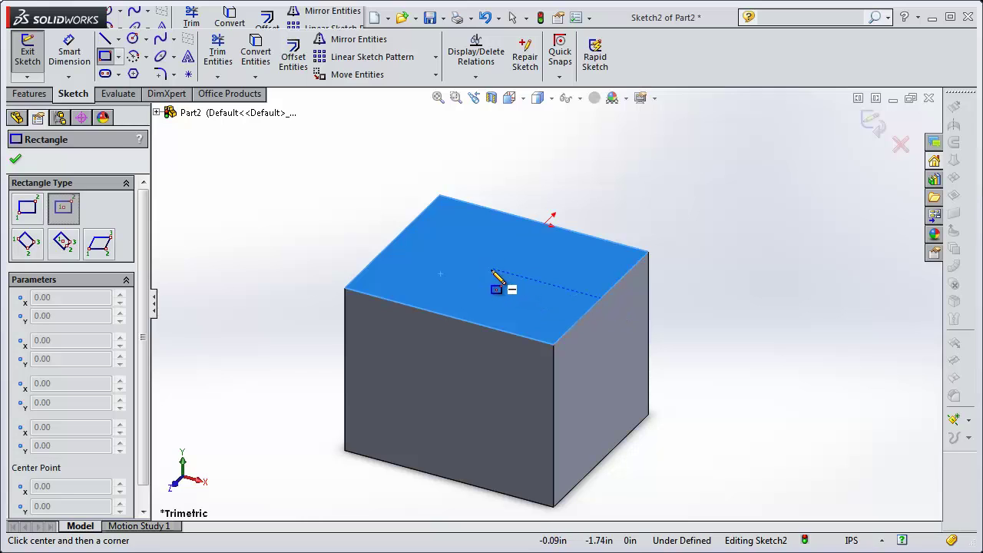
left_click(496, 271)
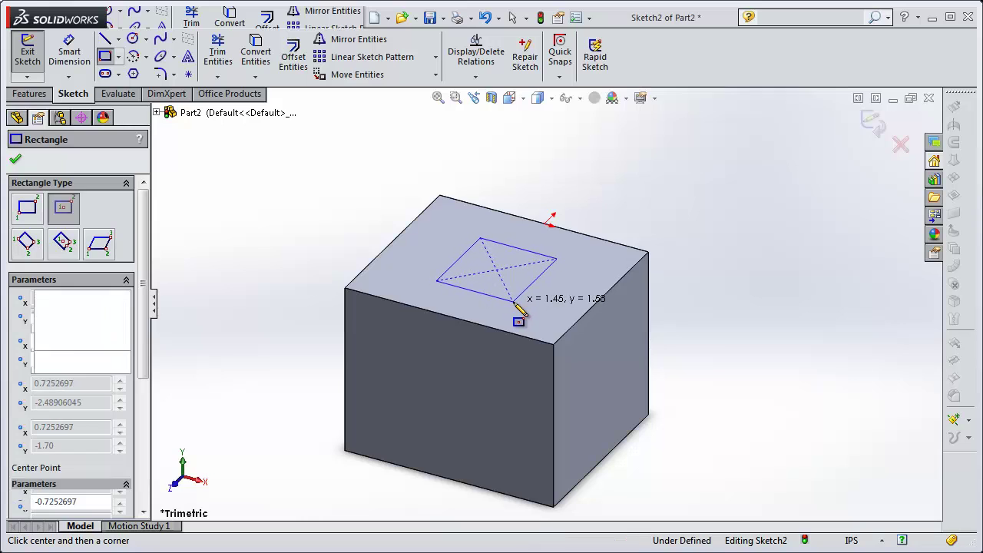
left_click(513, 301)
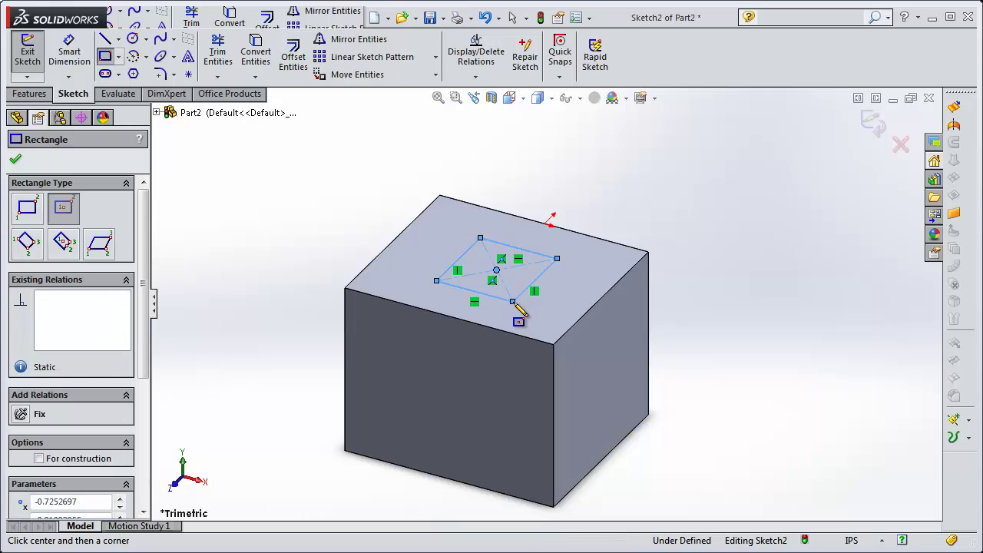
left_click(17, 160)
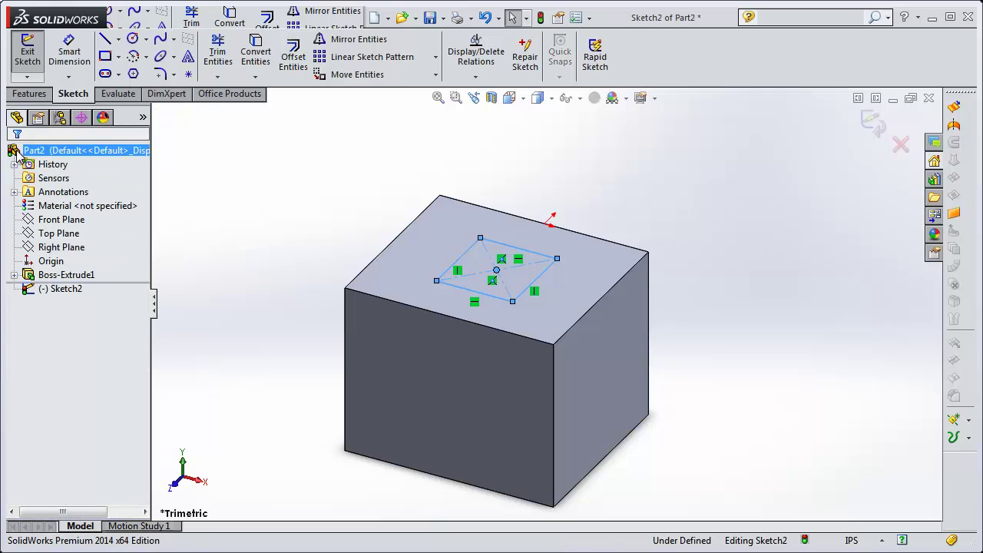
Step: Extrude the small rectangle 2.10in upward as Boss-Extrude2, then clear the selection
left_click(30, 95)
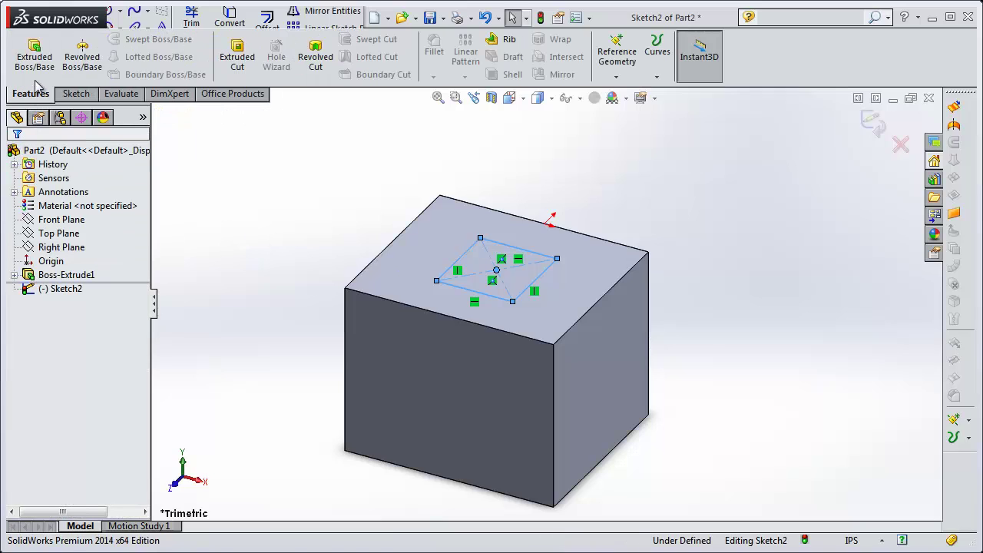
left_click(34, 62)
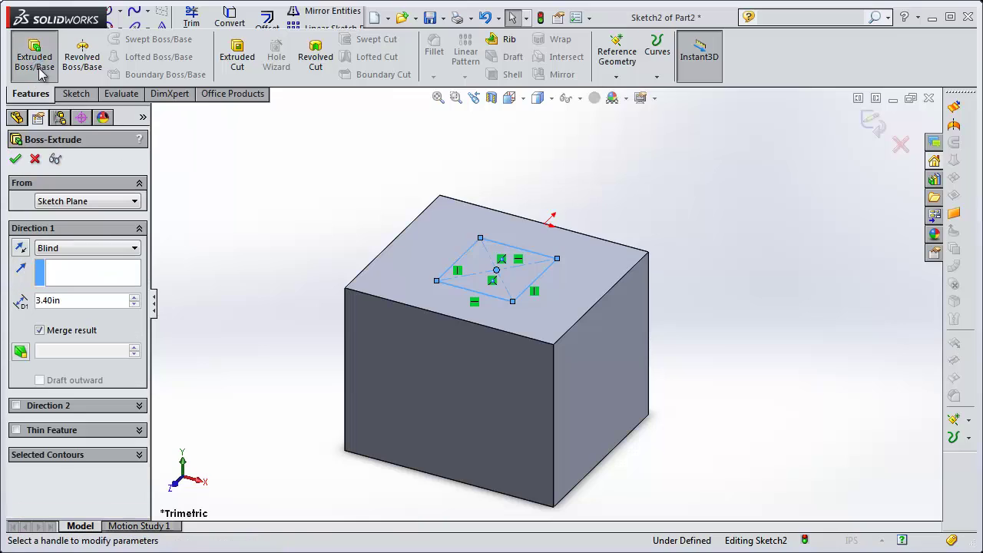
left_click(135, 305)
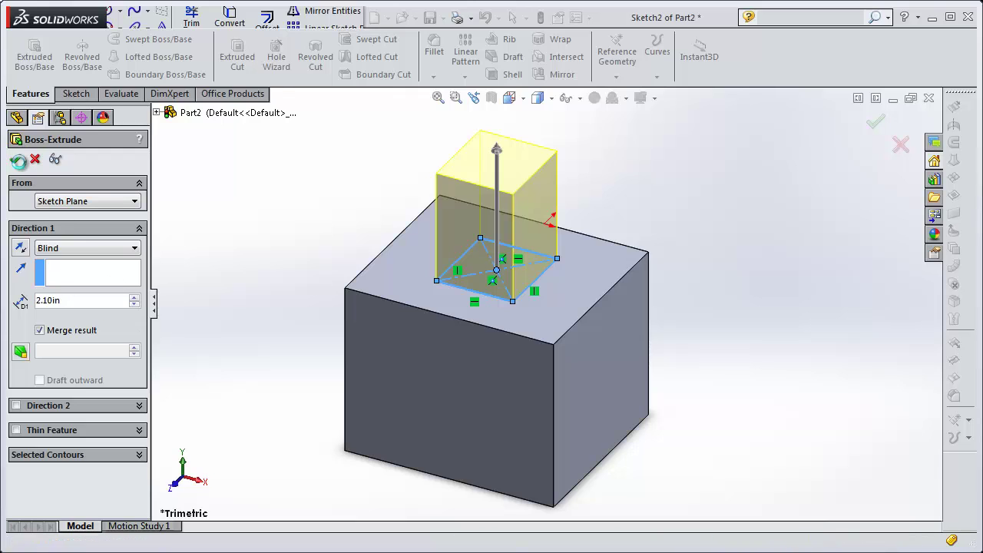
left_click(15, 159)
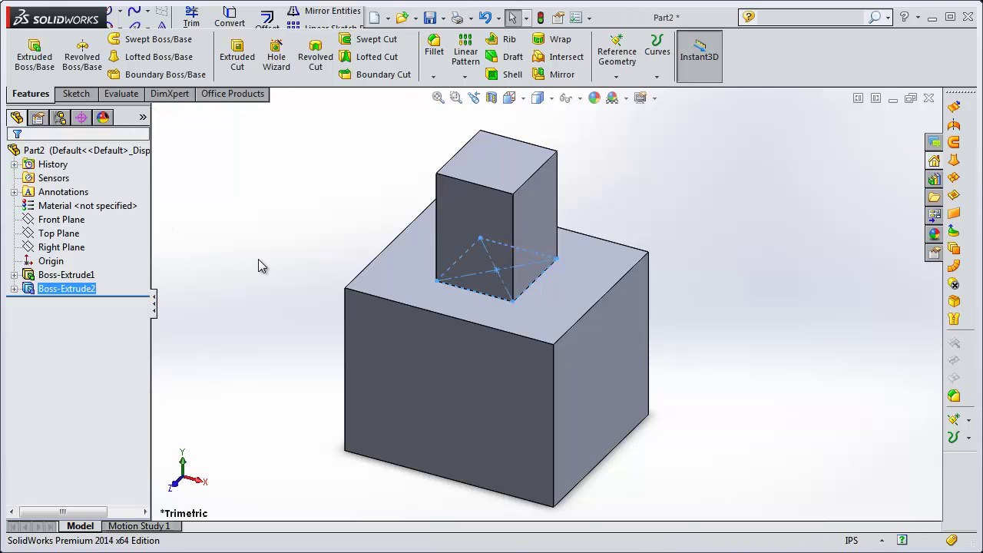
key("Escape")
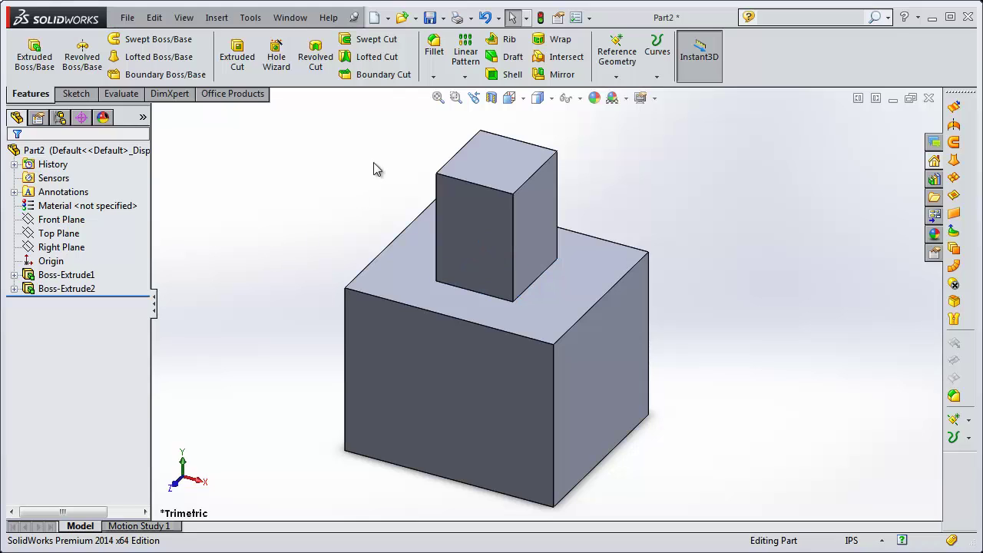
Step: Start a chamfer on the small block's top face with an outline preview
left_click(433, 76)
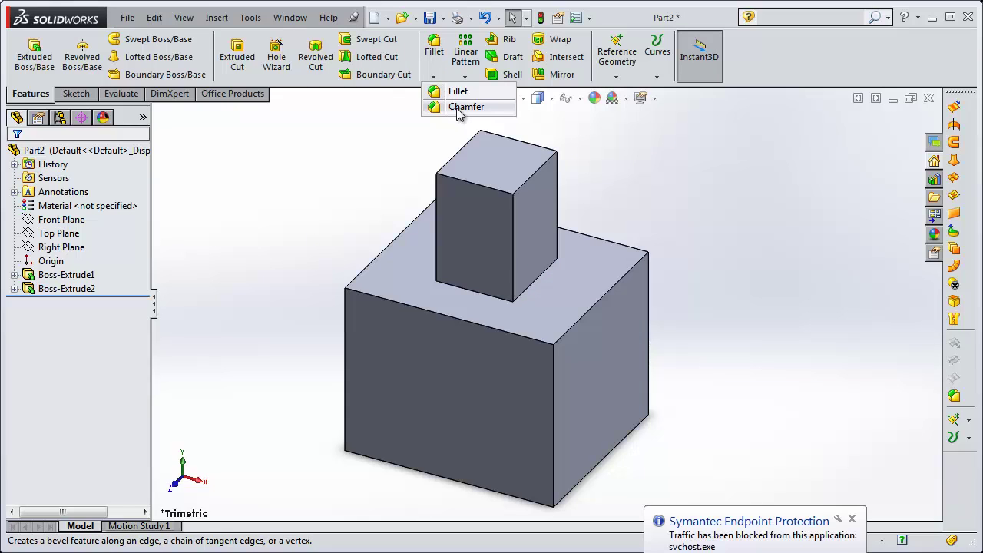
left_click(458, 108)
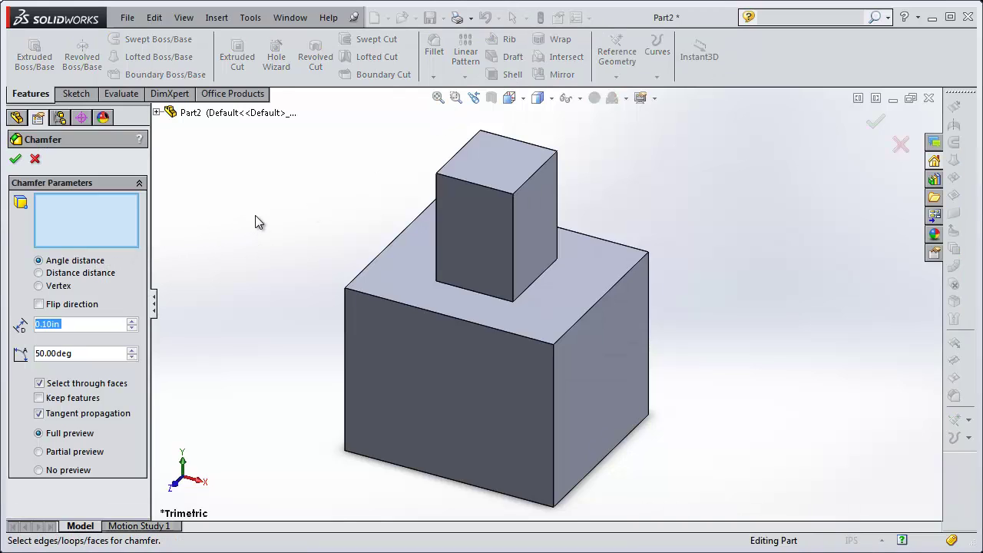
left_click(486, 163)
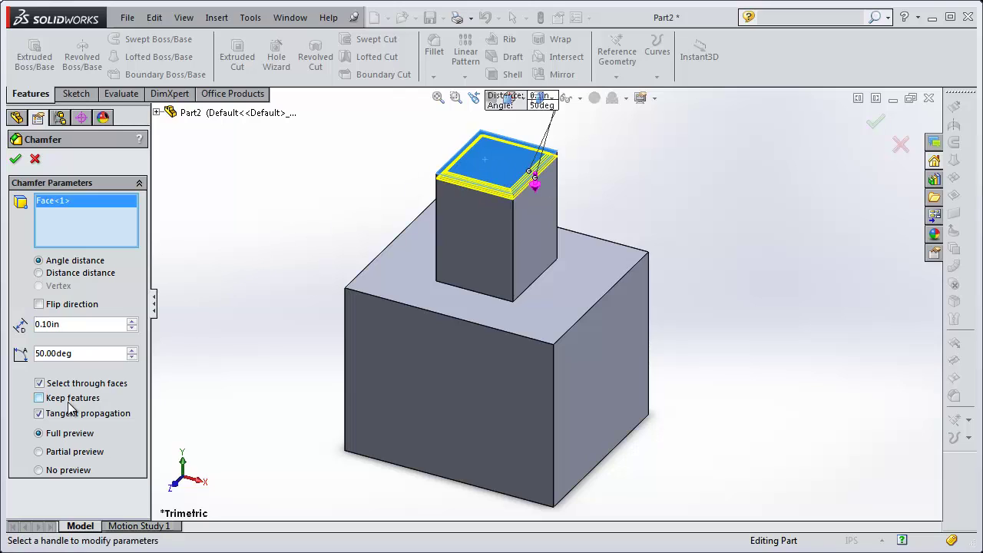
left_click(57, 460)
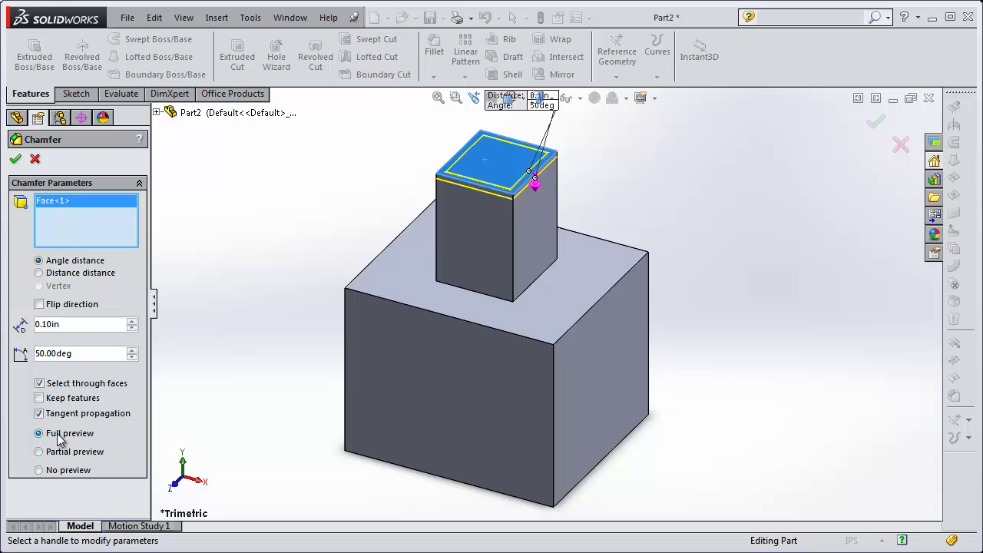
Step: Set the chamfer to 0.40in distance and 45 degrees and apply it as Chamfer1
left_click(132, 322)
left_click(132, 322)
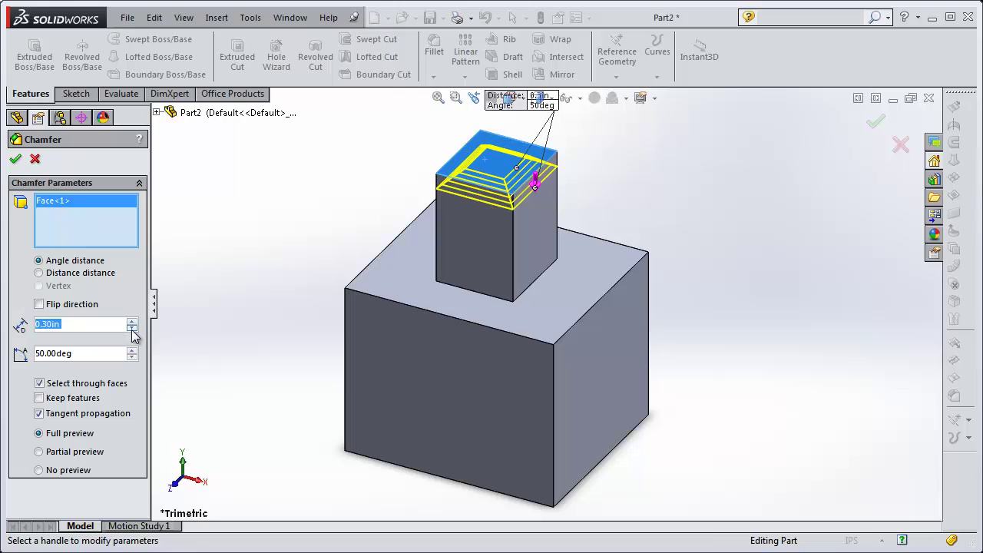
left_click(132, 328)
left_click(132, 322)
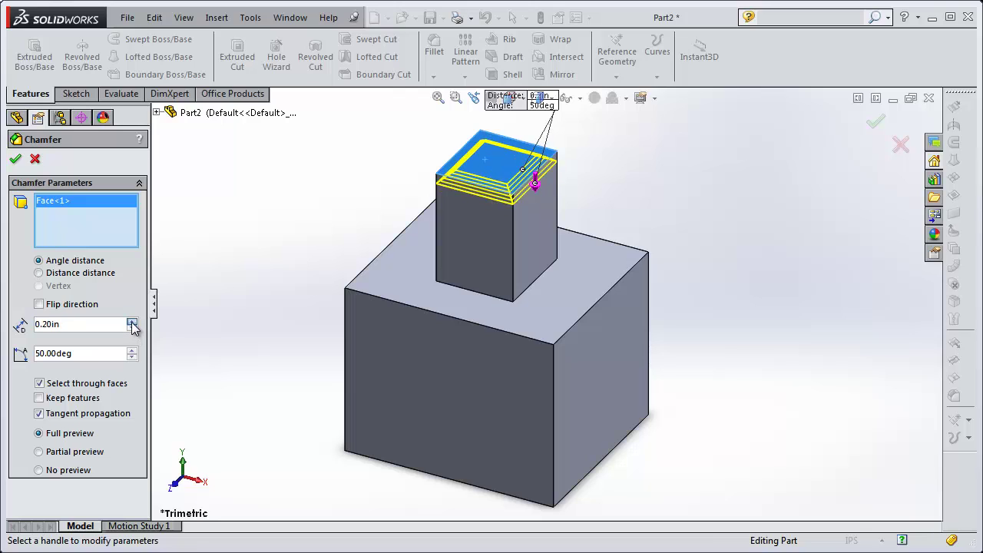
left_click(132, 322)
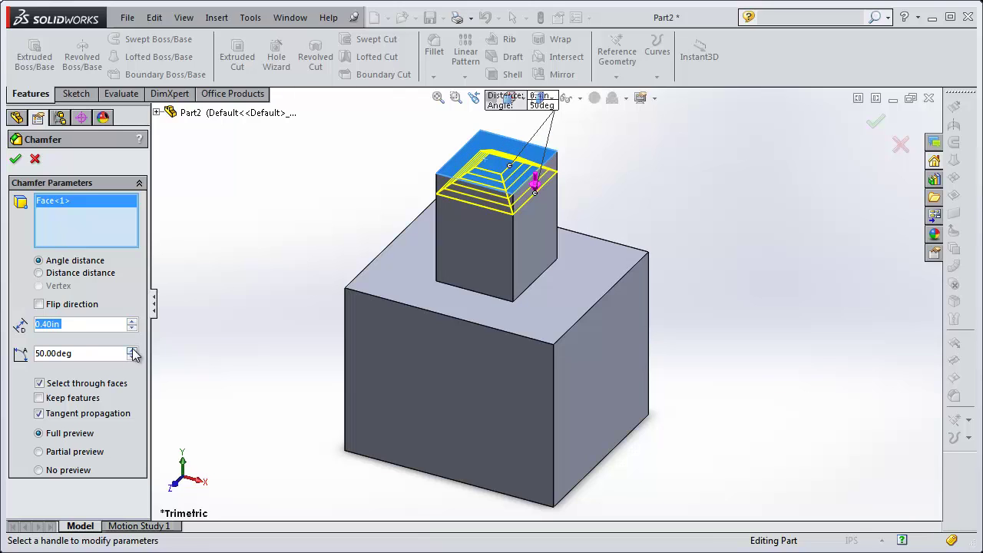
left_click(132, 350)
left_click(132, 351)
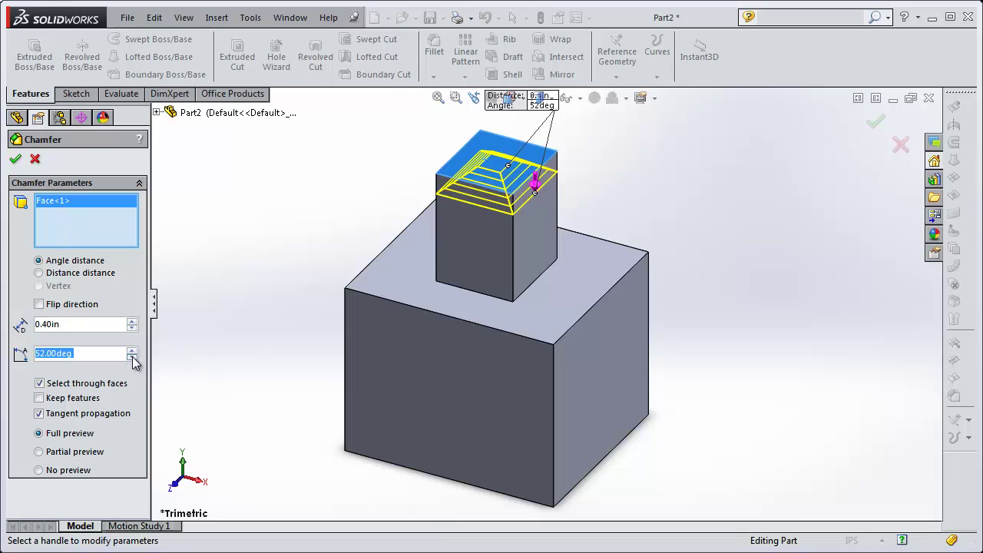
left_click(132, 358)
left_click(132, 357)
left_click(132, 358)
left_click(132, 358)
left_click(132, 358)
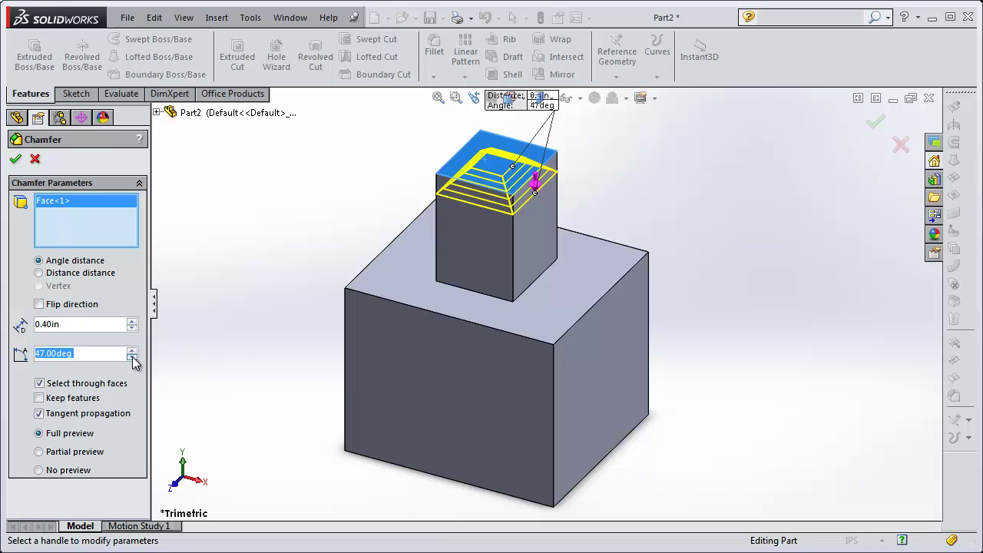
left_click(132, 358)
left_click(132, 358)
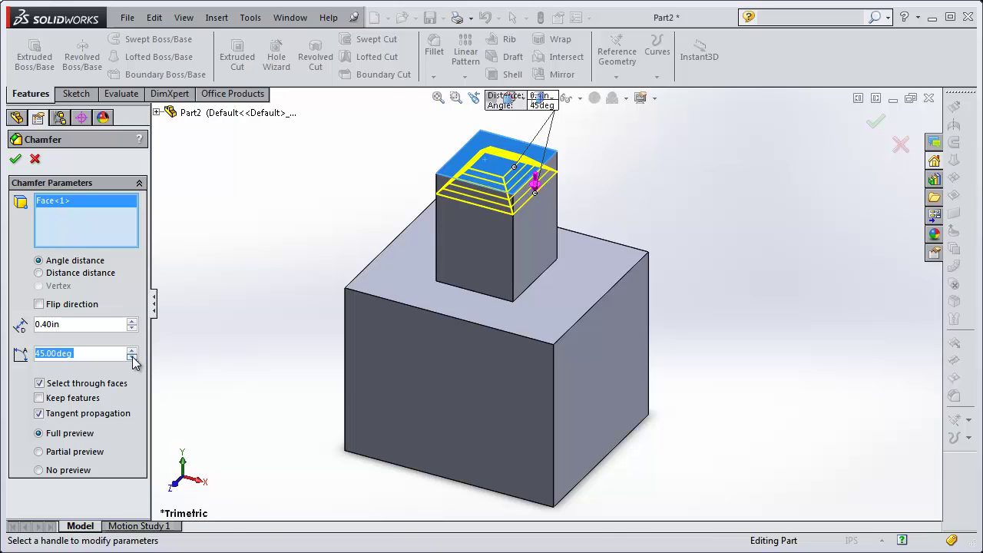
left_click(15, 160)
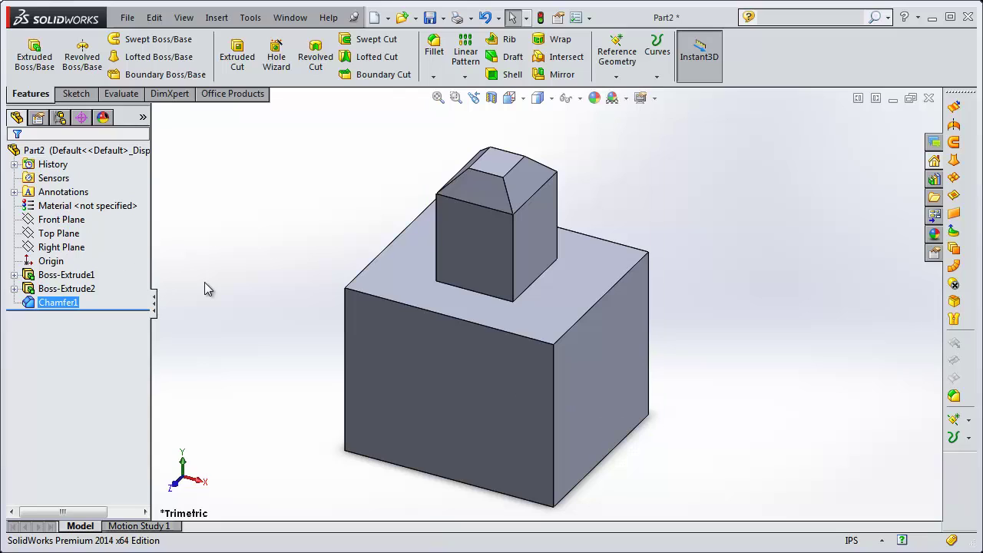
Step: Start a new chamfer on the small box's front base edge
left_click(204, 283)
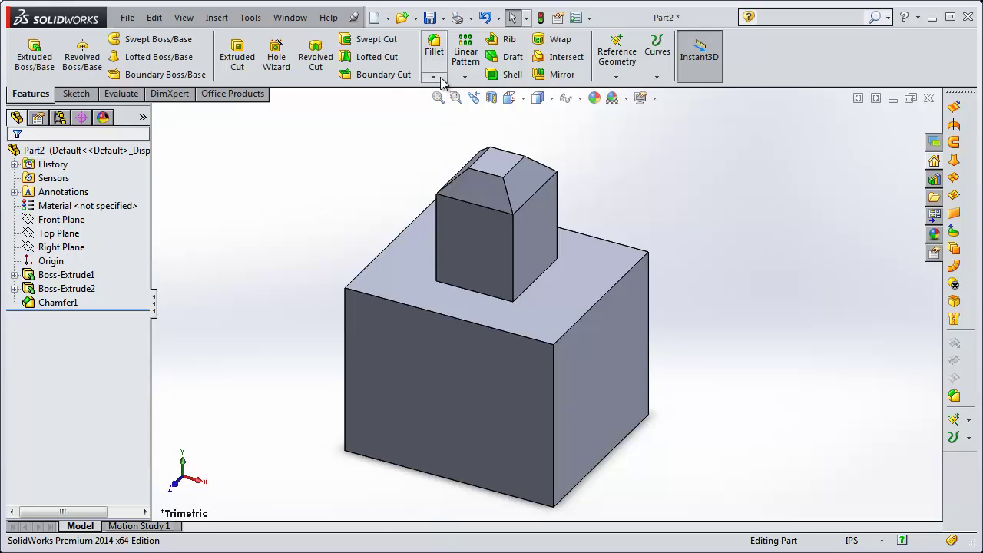
left_click(438, 77)
left_click(453, 109)
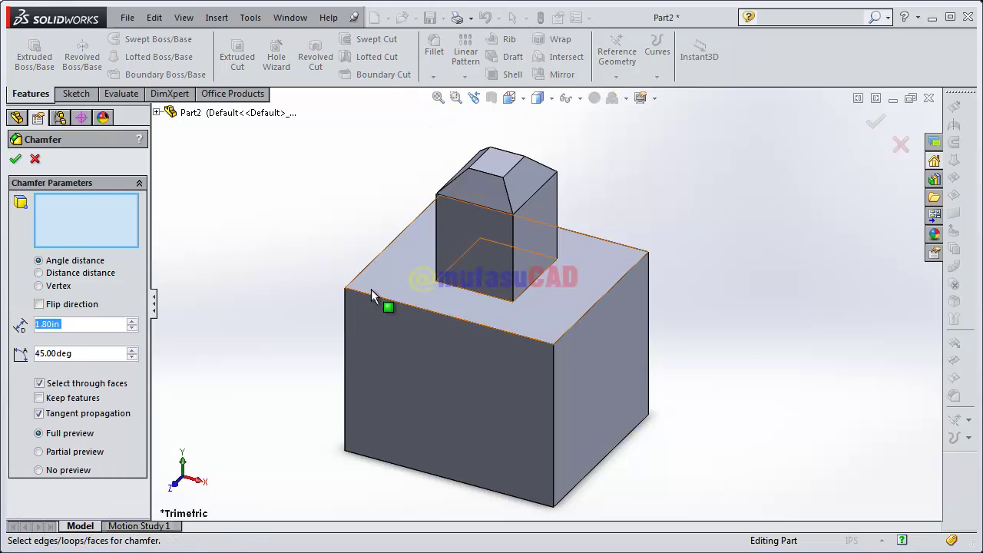
left_click(461, 289)
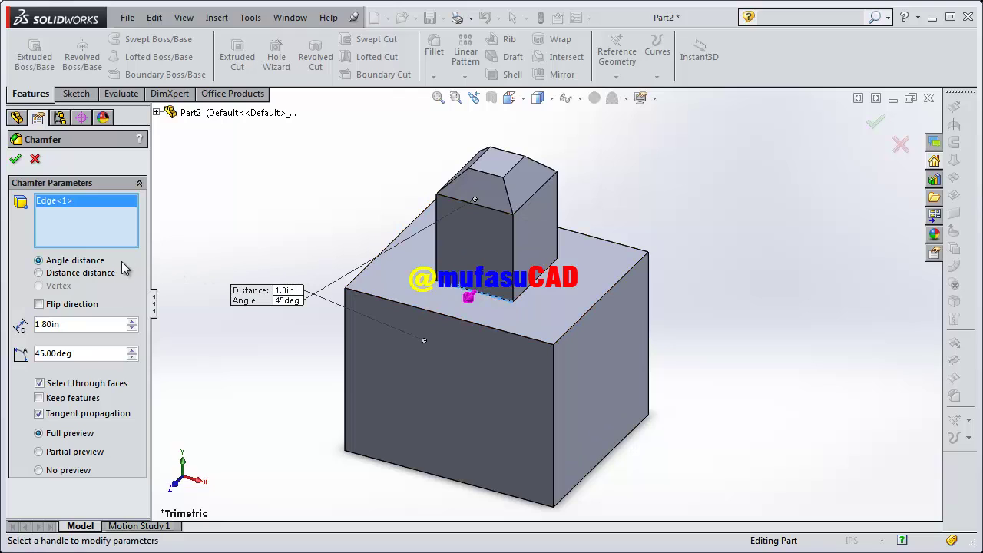
Step: Set the front-edge chamfer to 0.40in at 45 degrees and apply it as Chamfer2
left_click(132, 324)
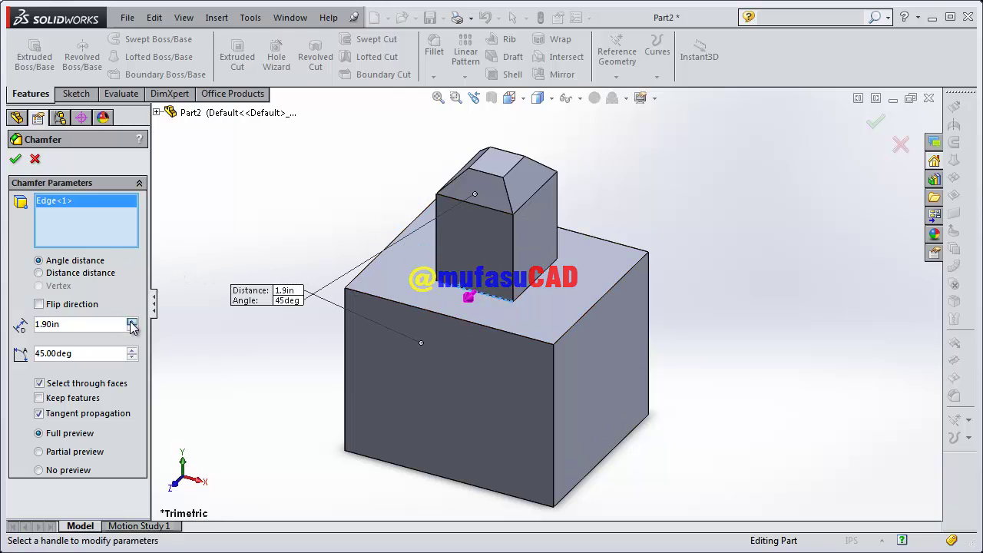
left_click(132, 328)
left_click(132, 328)
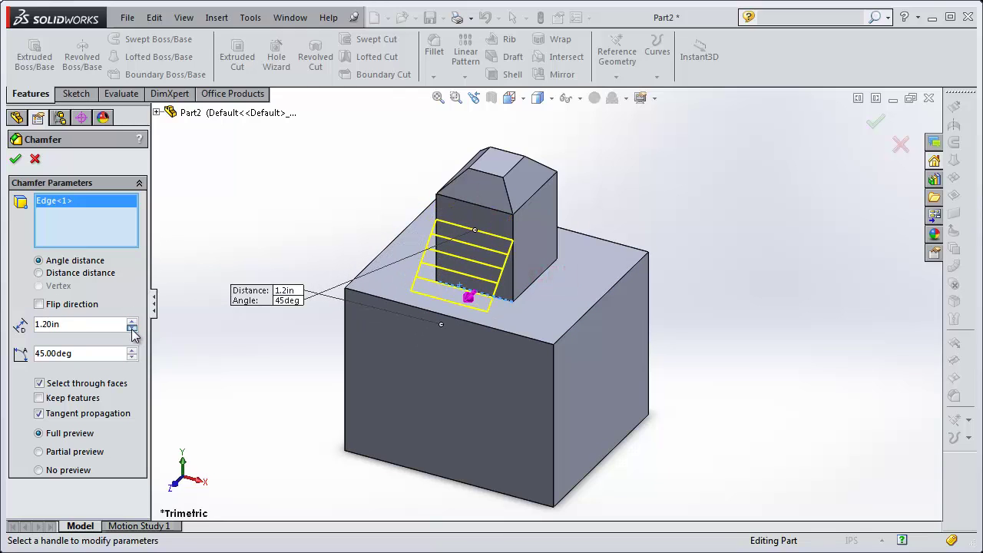
left_click(132, 328)
left_click(132, 328)
left_click(132, 328)
left_click(132, 328)
left_click(133, 328)
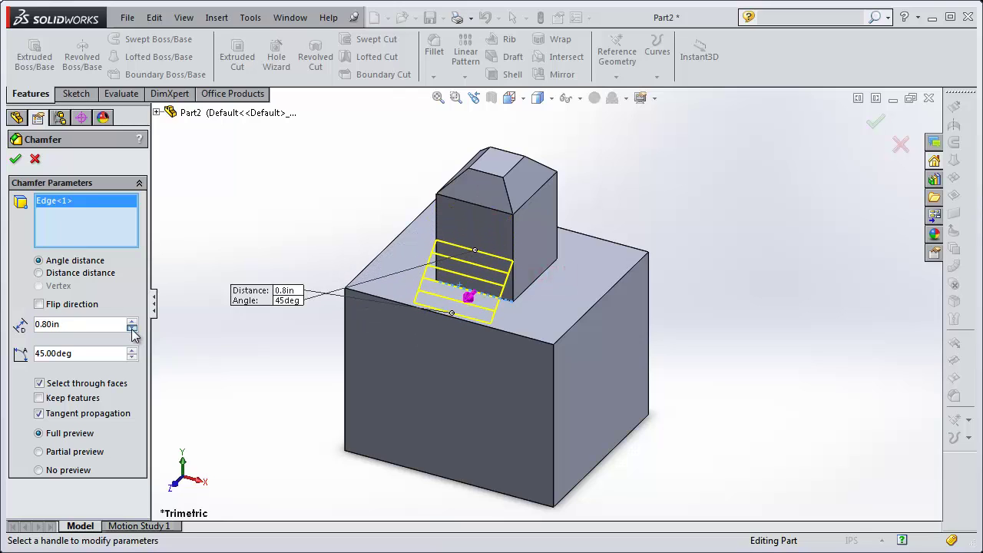
left_click(132, 328)
left_click(132, 328)
left_click(132, 328)
left_click(132, 322)
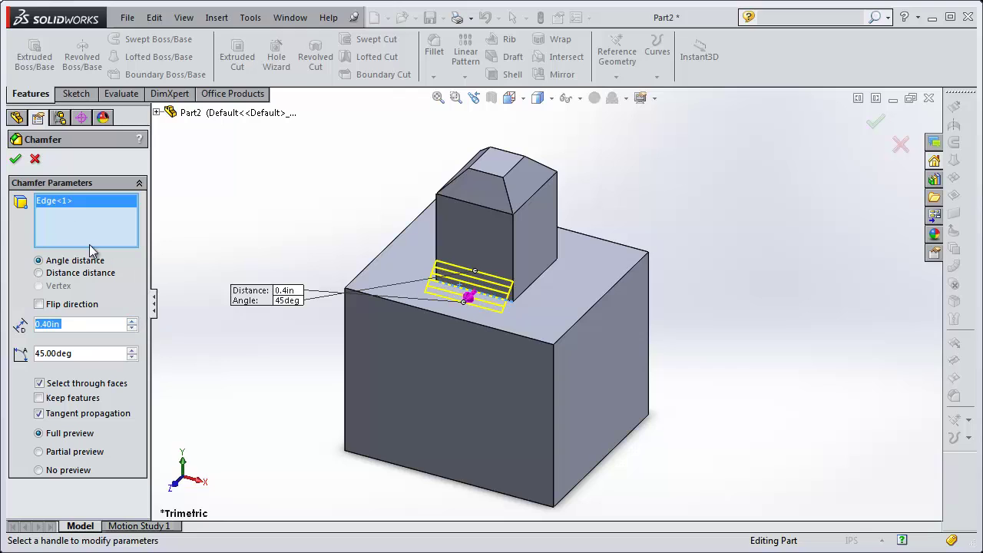
left_click(15, 159)
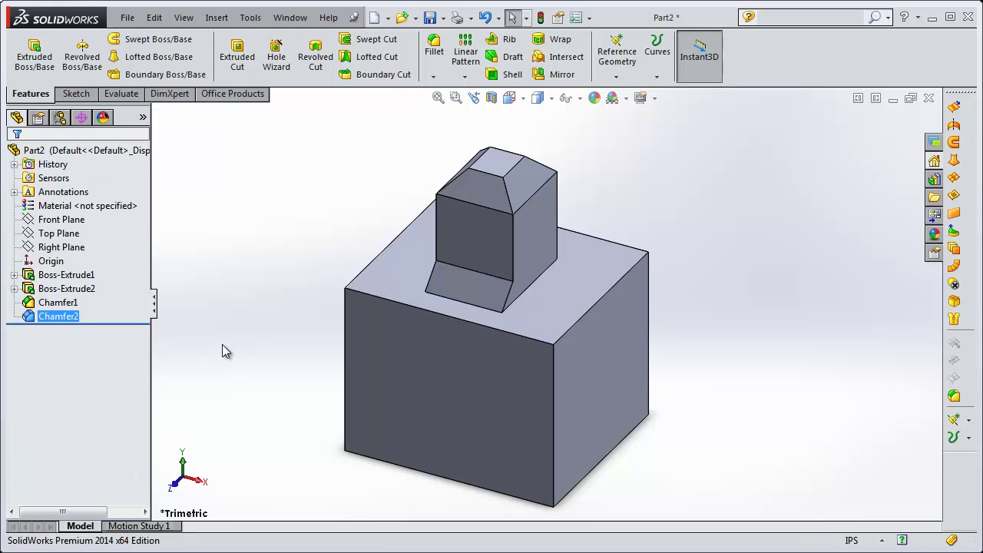
left_click(434, 76)
Step: Chamfer the small box's right base edge at 0.40in, 45 degrees as Chamfer3
left_click(465, 107)
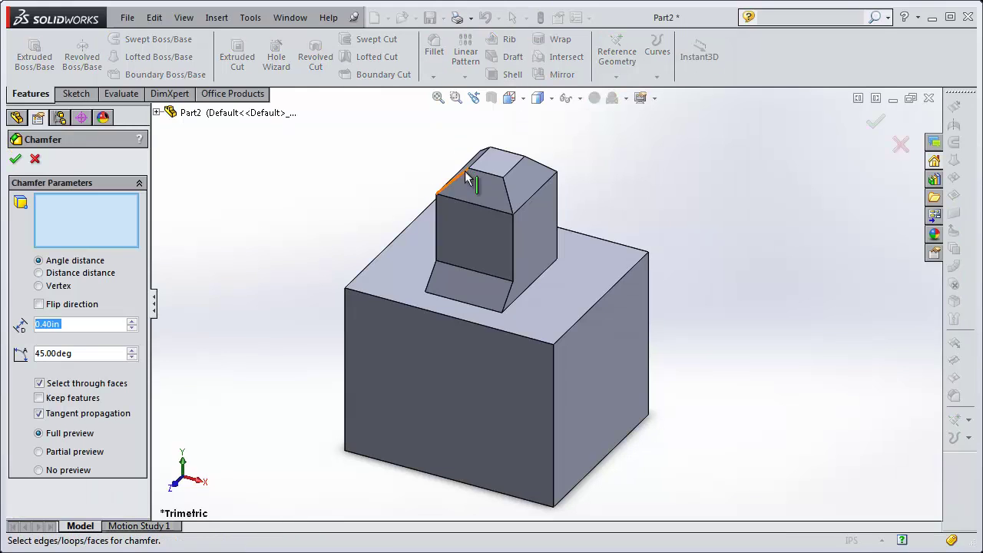
left_click(540, 279)
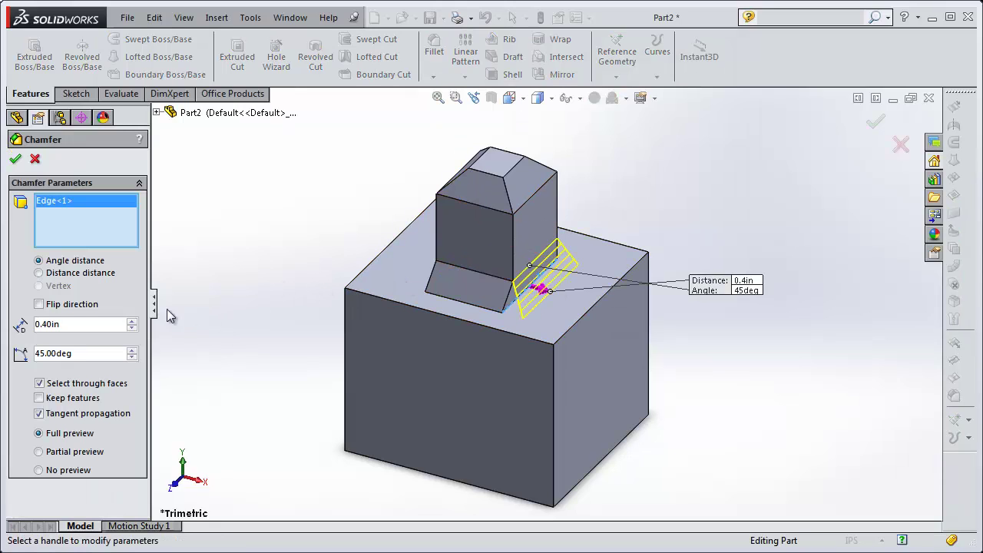
left_click(40, 304)
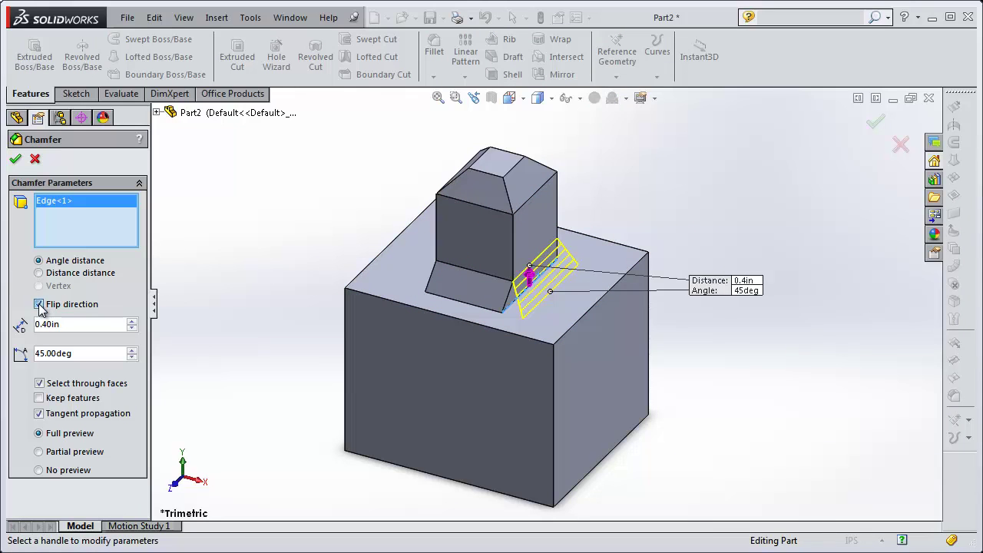
left_click(39, 304)
left_click(17, 160)
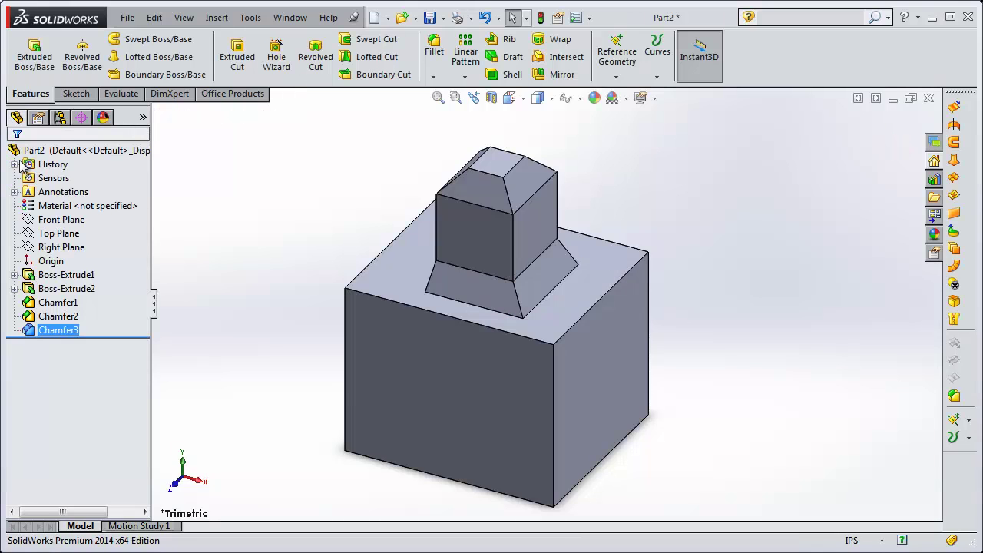
Step: Rotate the part to expose the small box's back and left base edges
right_click(274, 177)
mouse_move(340, 237)
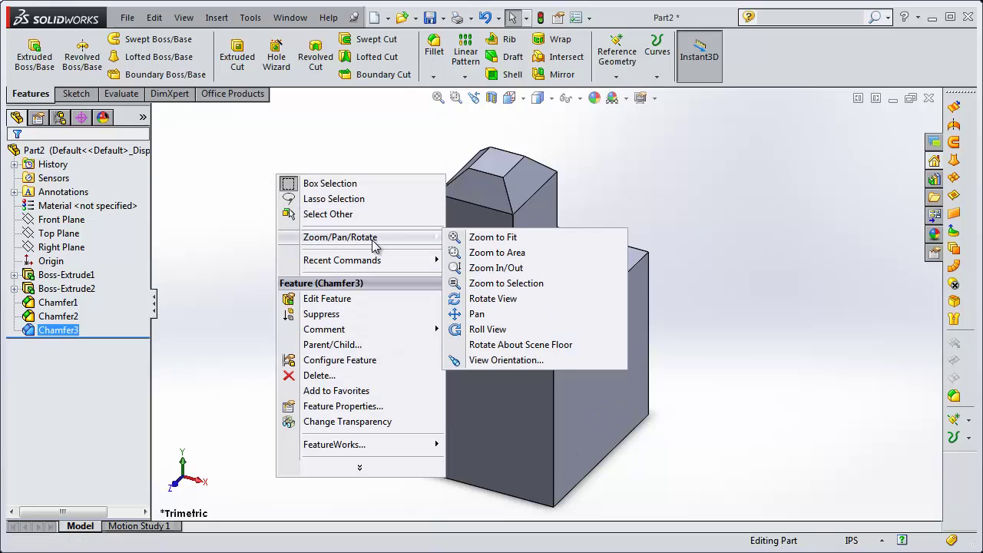
left_click(491, 298)
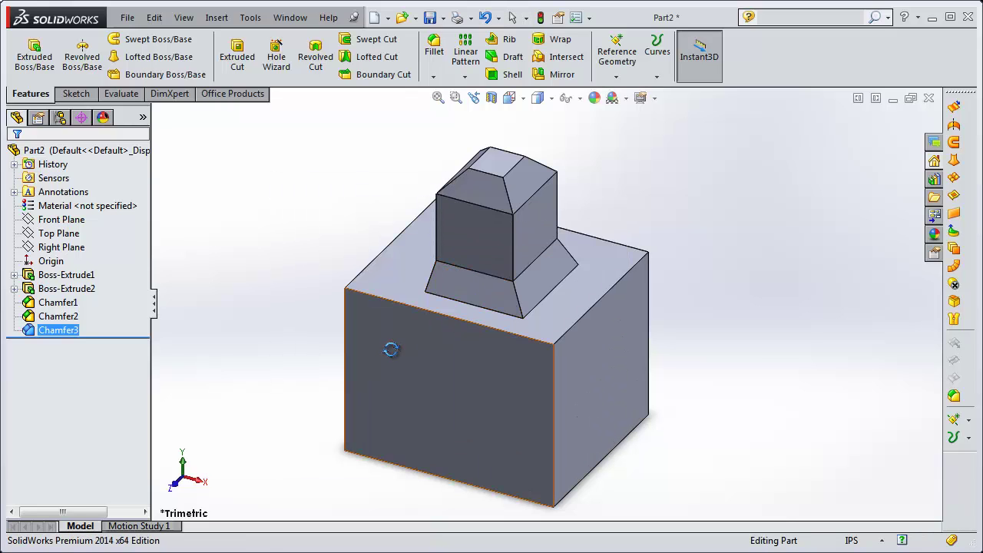
mouse_move(390, 346)
left_mouse_down()
mouse_move(442, 355)
mouse_move(279, 316)
mouse_move(300, 384)
mouse_move(340, 308)
mouse_move(340, 202)
mouse_move(294, 189)
mouse_move(382, 241)
mouse_move(503, 356)
mouse_move(417, 299)
left_mouse_up()
mouse_move(368, 377)
left_mouse_down()
mouse_move(448, 400)
mouse_move(297, 298)
mouse_move(345, 244)
left_mouse_up()
key("f")
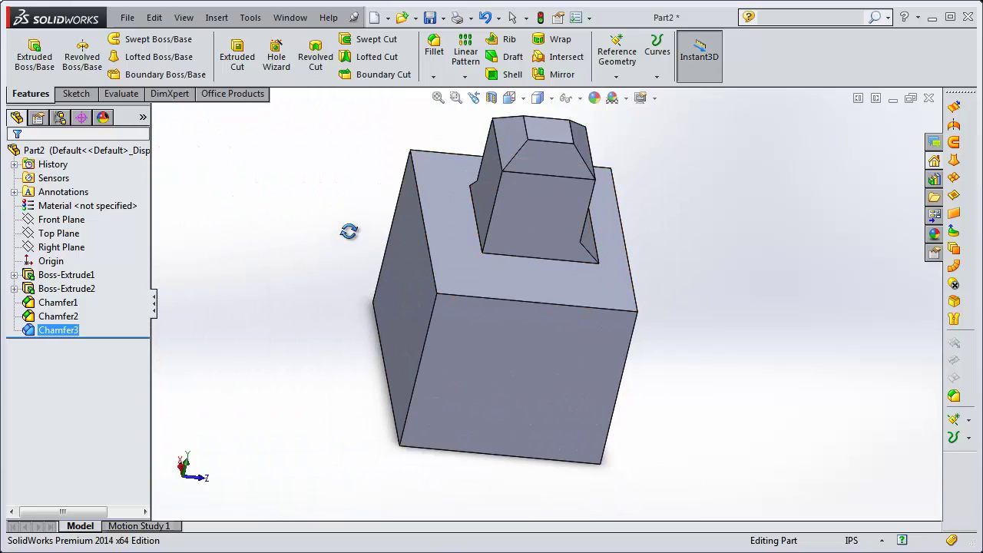
right_click(281, 193)
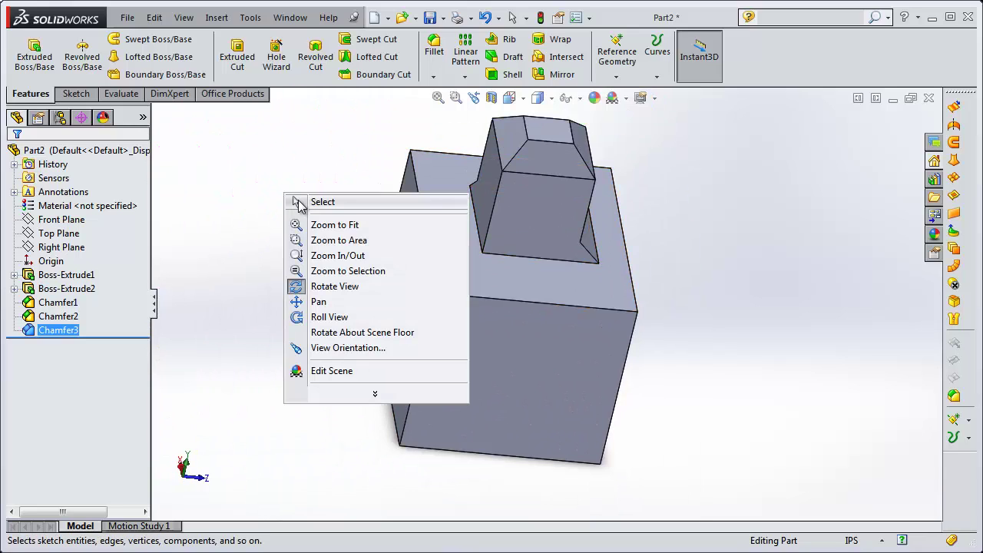
left_click(298, 203)
left_click(433, 77)
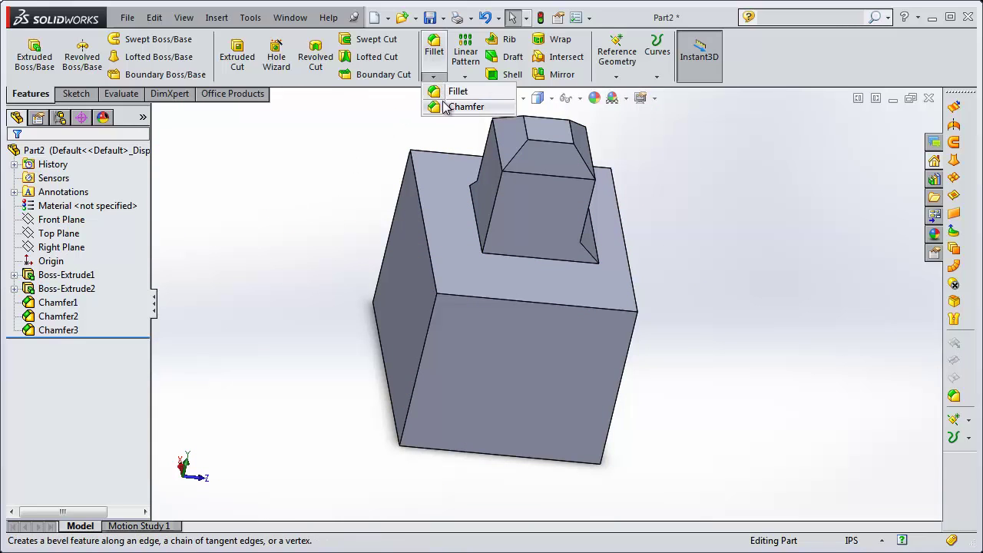
Step: Chamfer another base edge of the small box at 0.40in, 45 degrees as Chamfer4
left_click(451, 105)
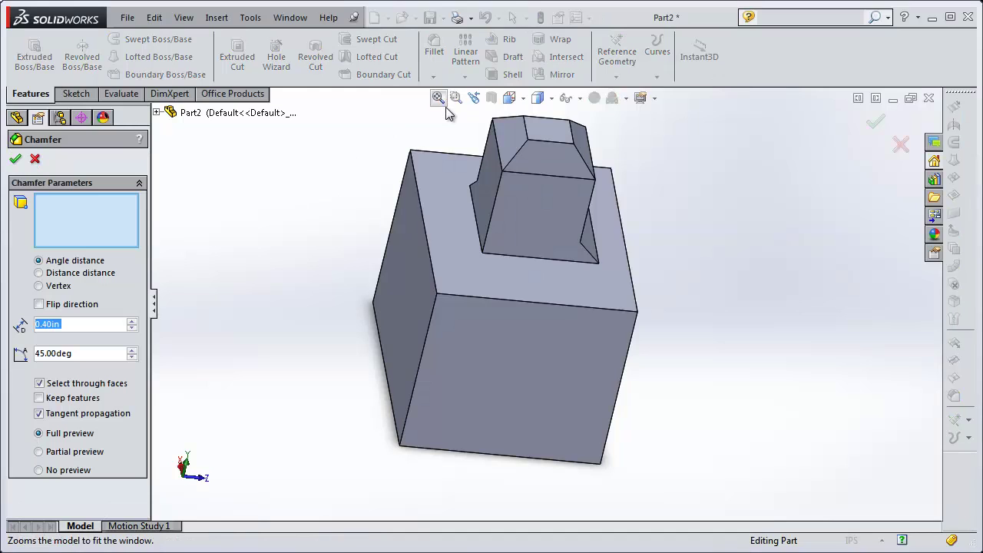
left_click(476, 224)
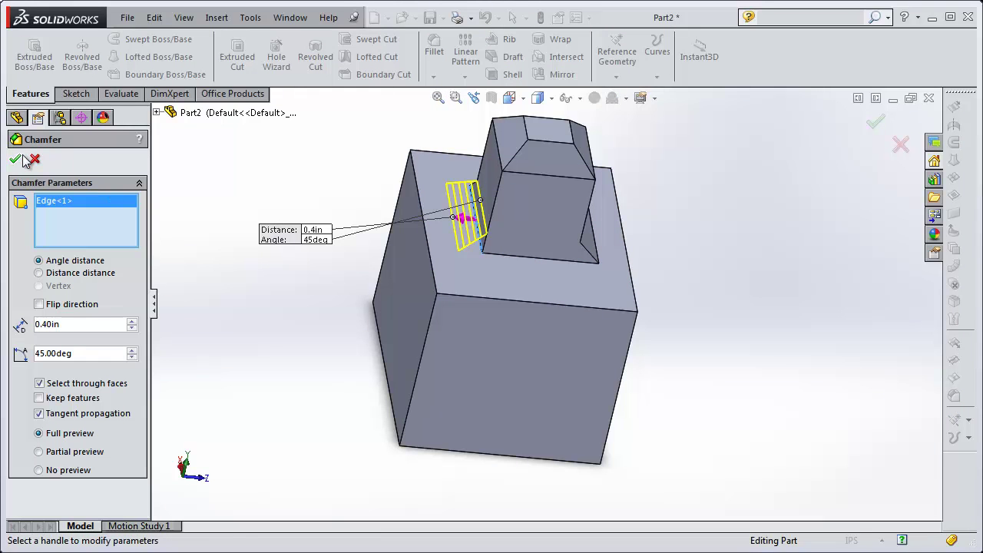
key("Return")
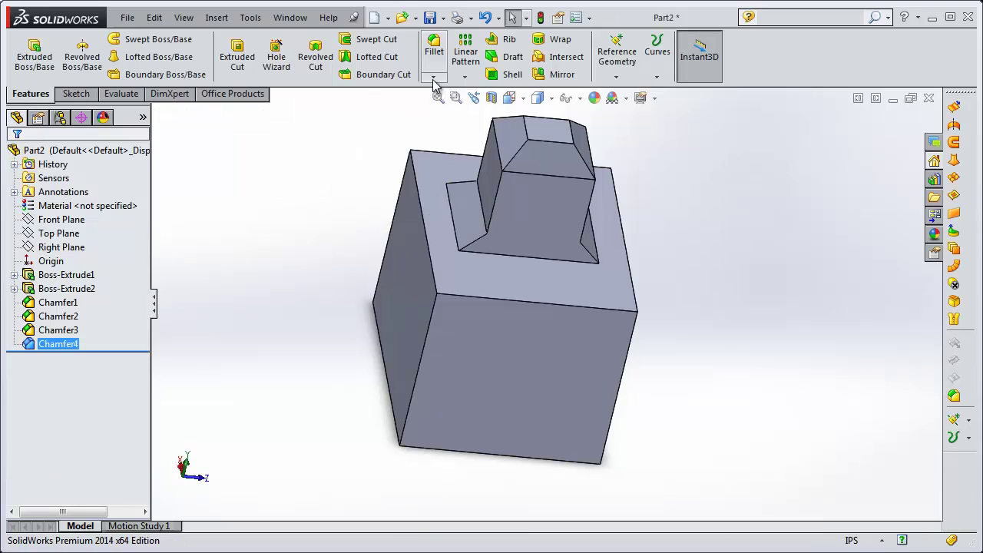
Step: Chamfer the last base edge as Chamfer5 and switch to the Trimetric view
left_click(433, 77)
left_click(453, 109)
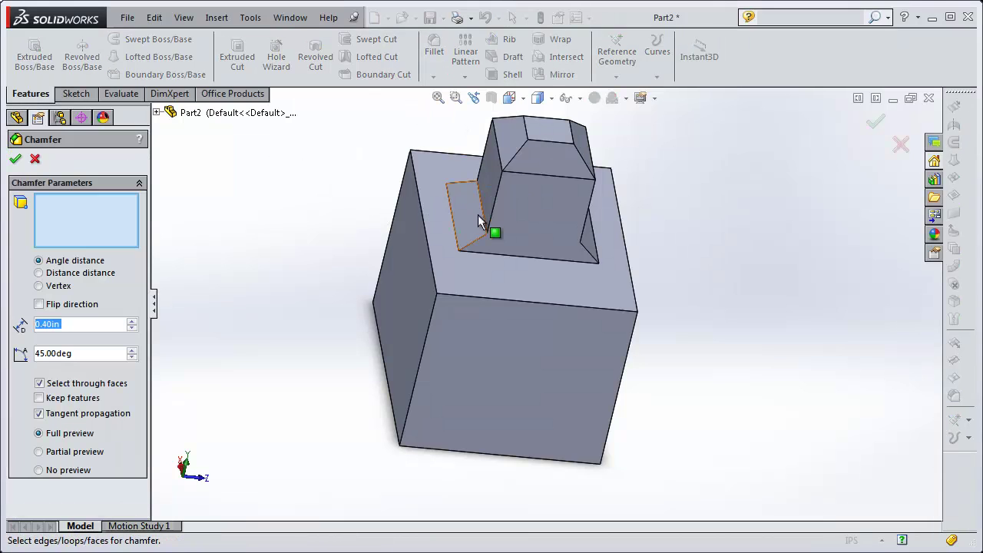
left_click(508, 256)
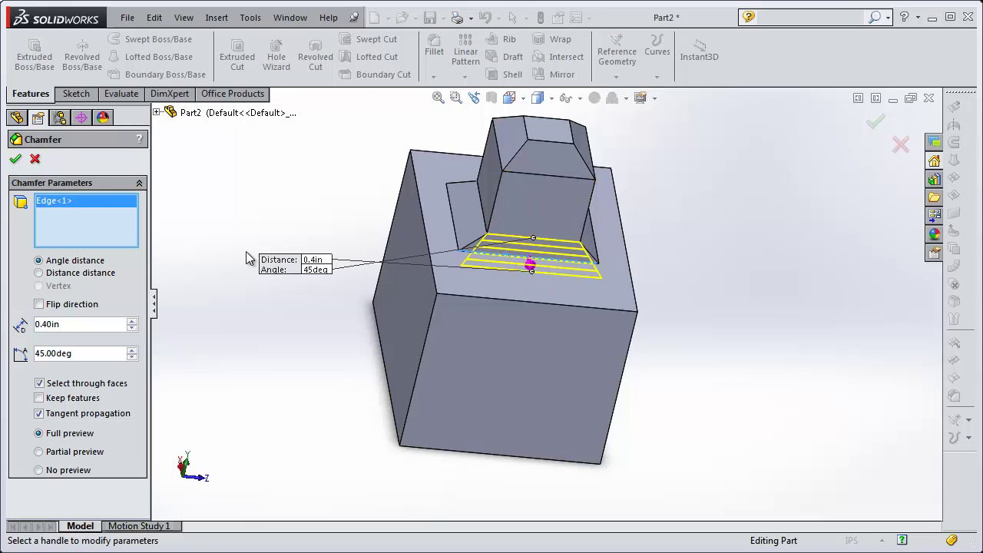
left_click(15, 159)
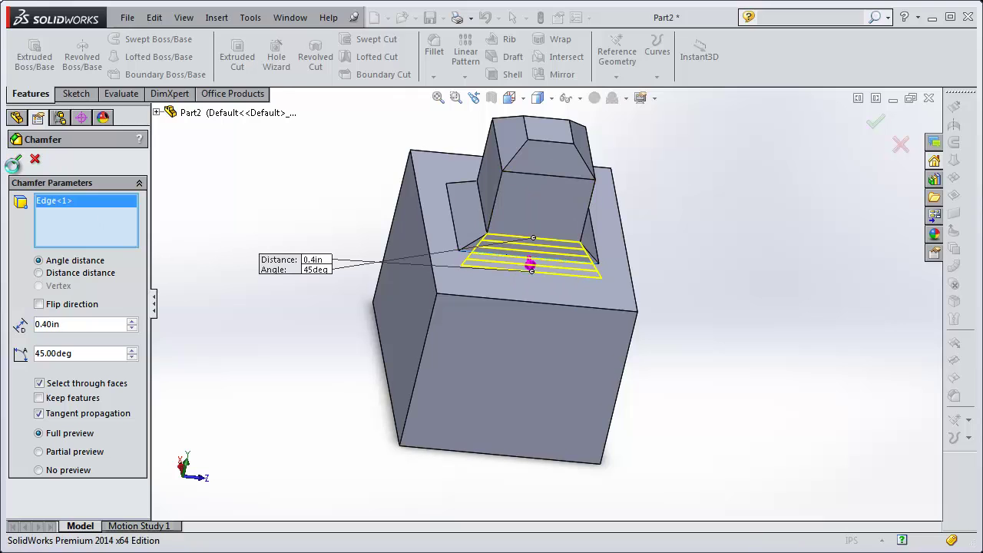
left_click(510, 98)
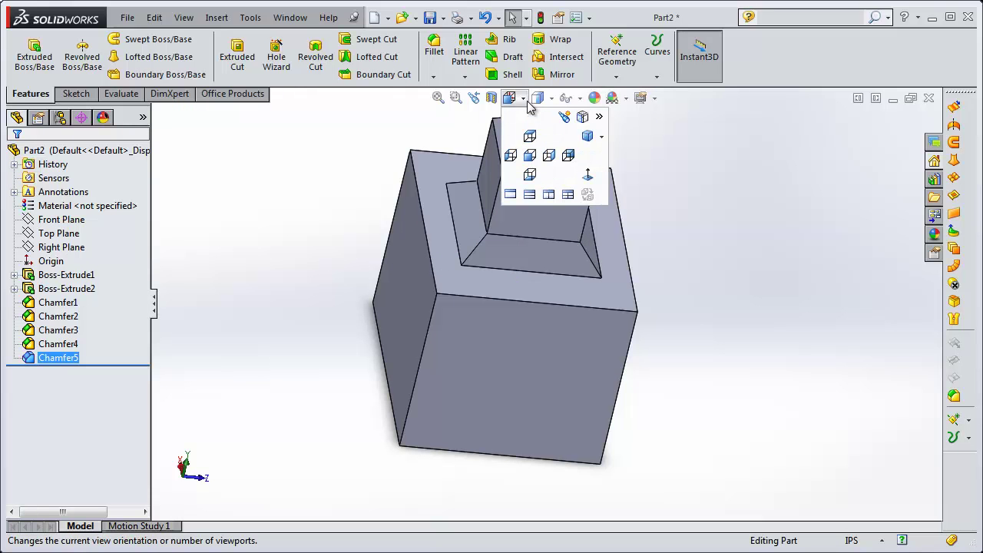
left_click(587, 137)
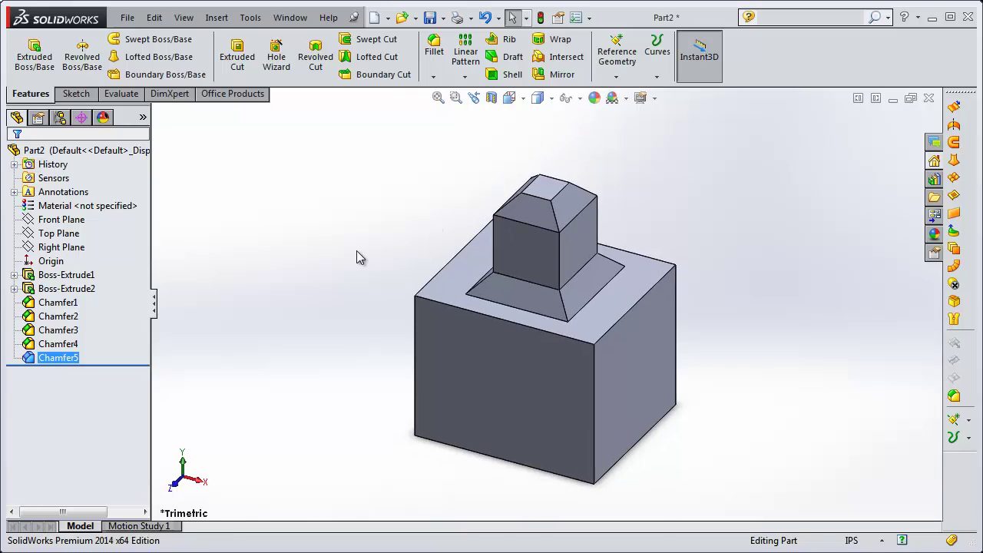
Step: Start a distance-distance chamfer on the large box's top front edge
left_click(432, 76)
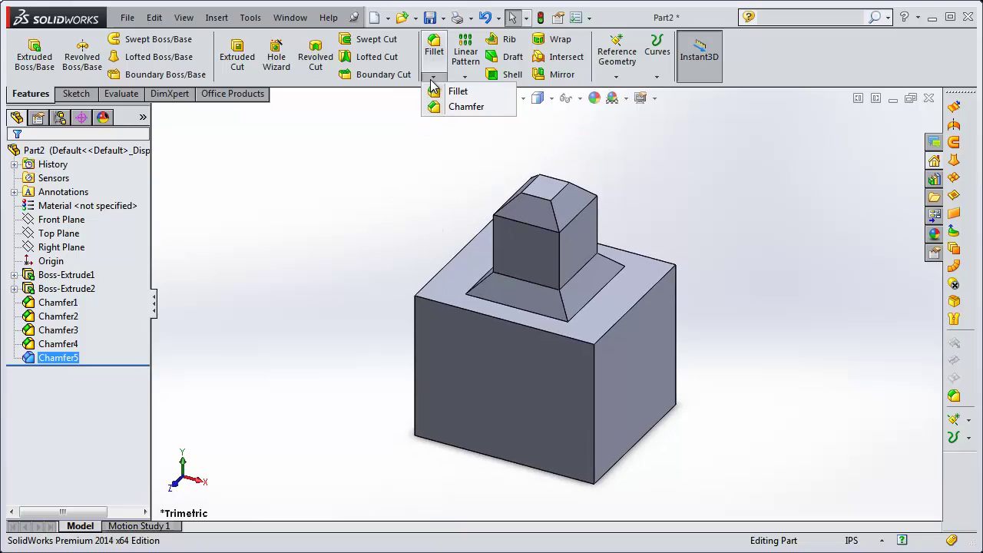
left_click(461, 107)
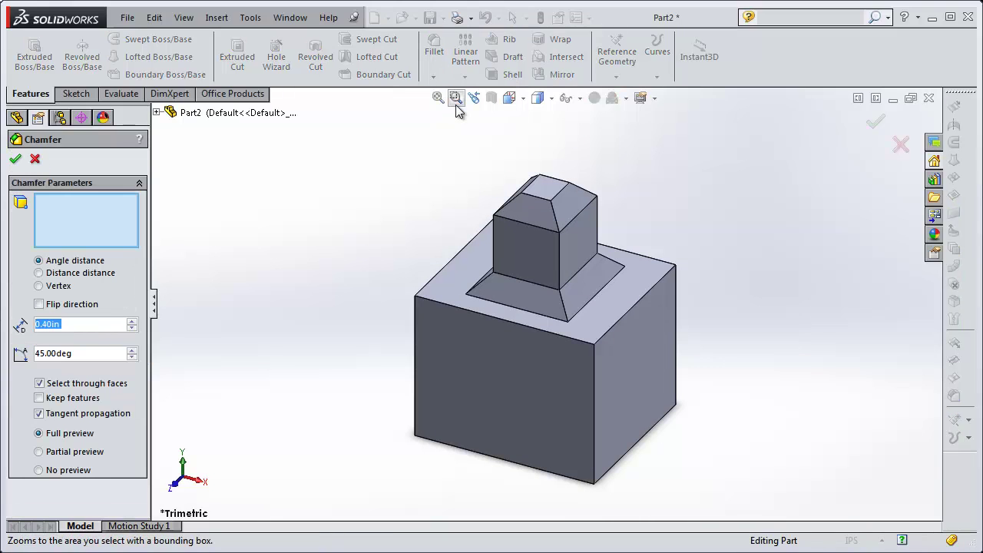
left_click(40, 273)
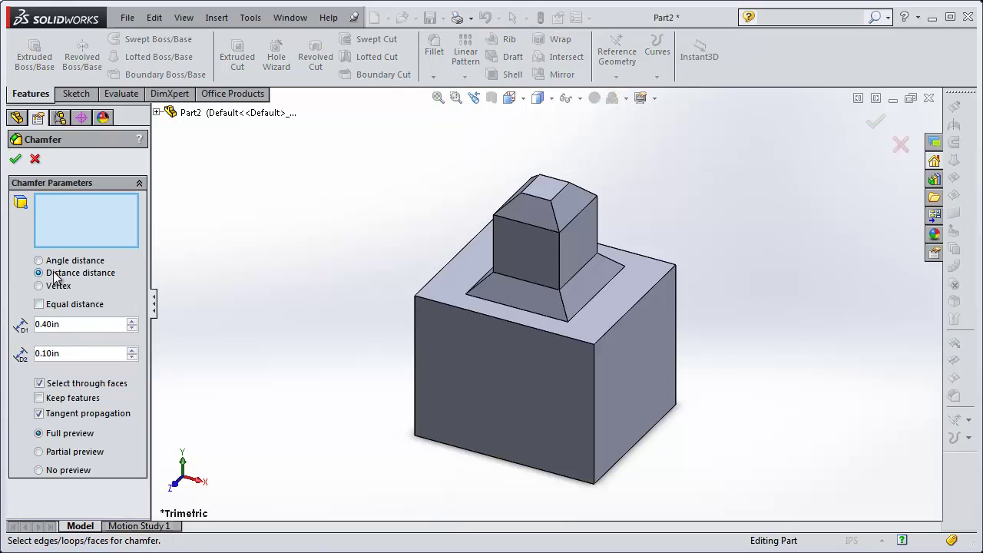
left_click(491, 323)
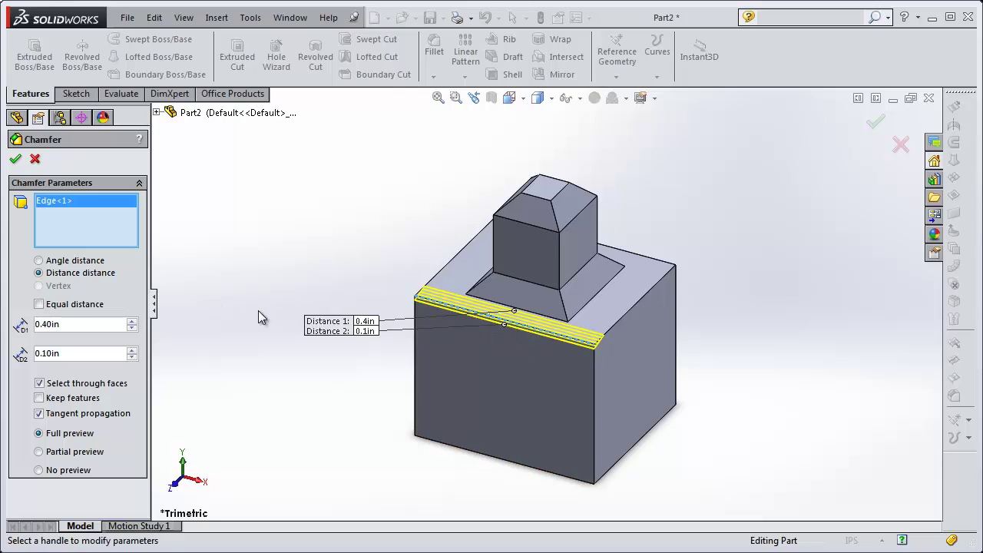
Step: Set the chamfer distances to 0.50in and 1.60in and accept the chamfer
left_click(133, 358)
left_click(133, 351)
left_click(132, 351)
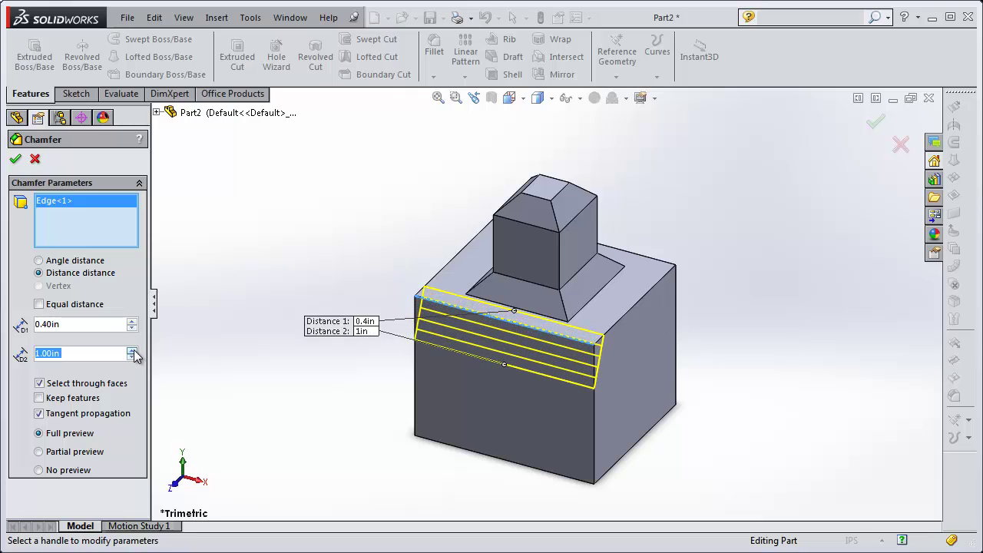
left_click(132, 351)
left_click(132, 351)
left_click(132, 351)
left_click(132, 350)
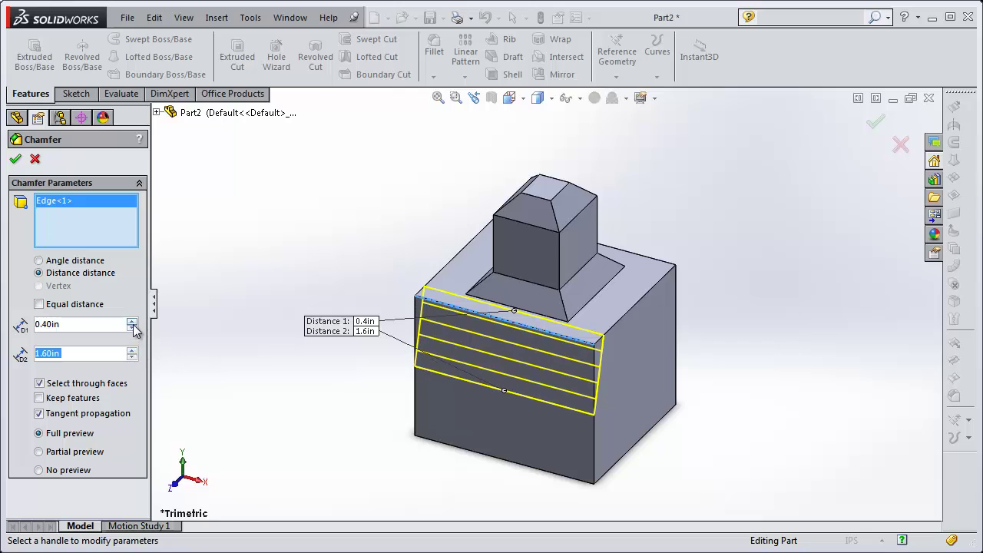
left_click(132, 323)
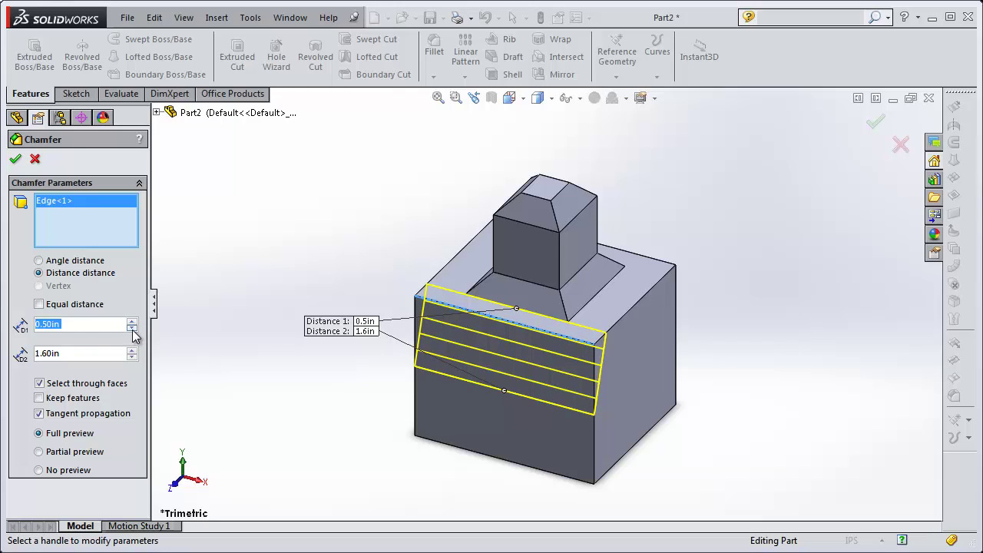
left_click(132, 328)
left_click(132, 329)
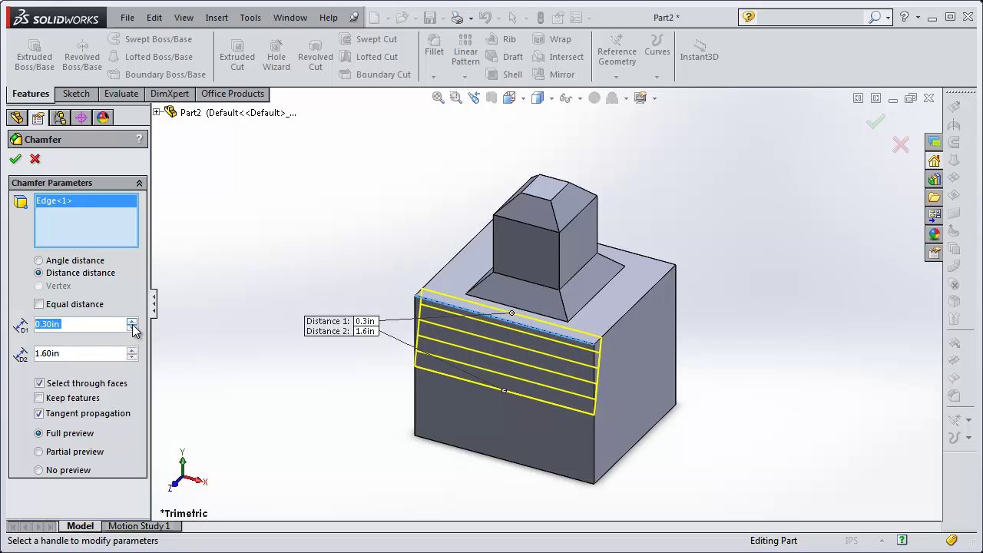
left_click(132, 323)
left_click(132, 322)
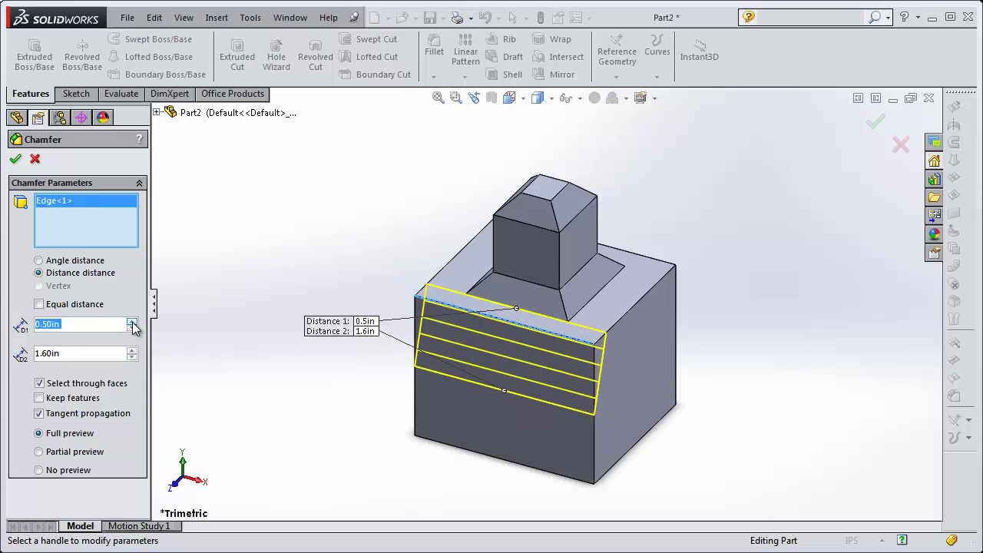
left_click(14, 159)
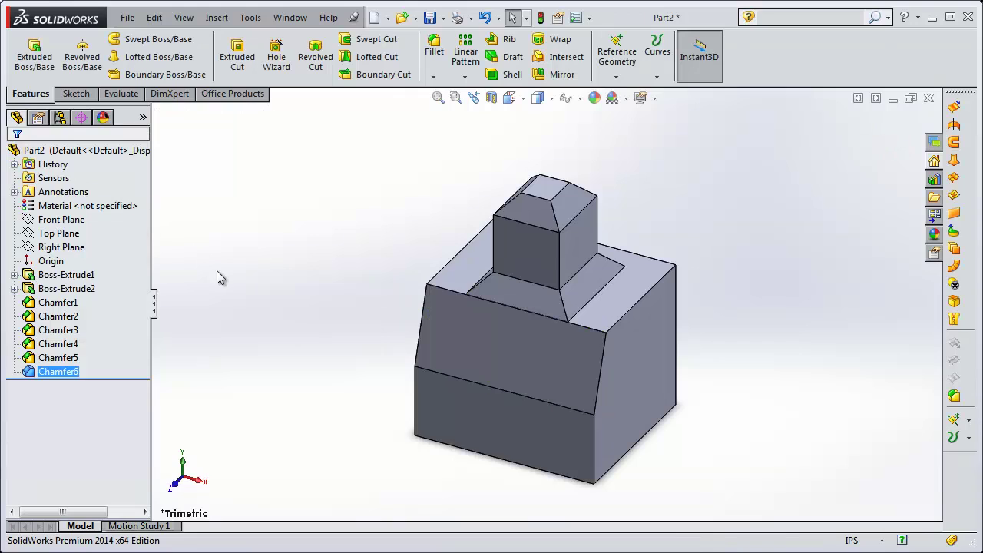
Step: Start a vertex chamfer on the right front corner at the end of the slant
left_click(434, 76)
left_click(453, 107)
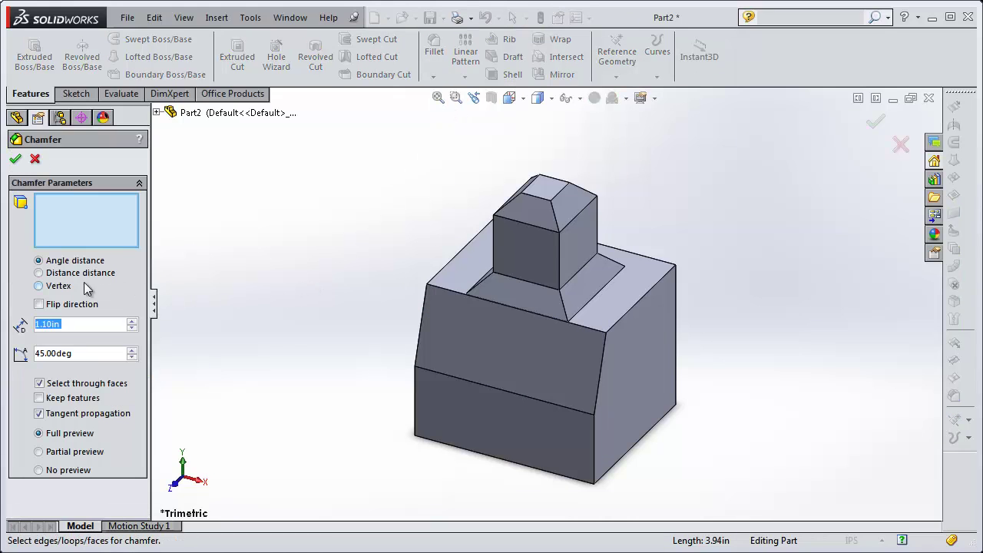
left_click(49, 288)
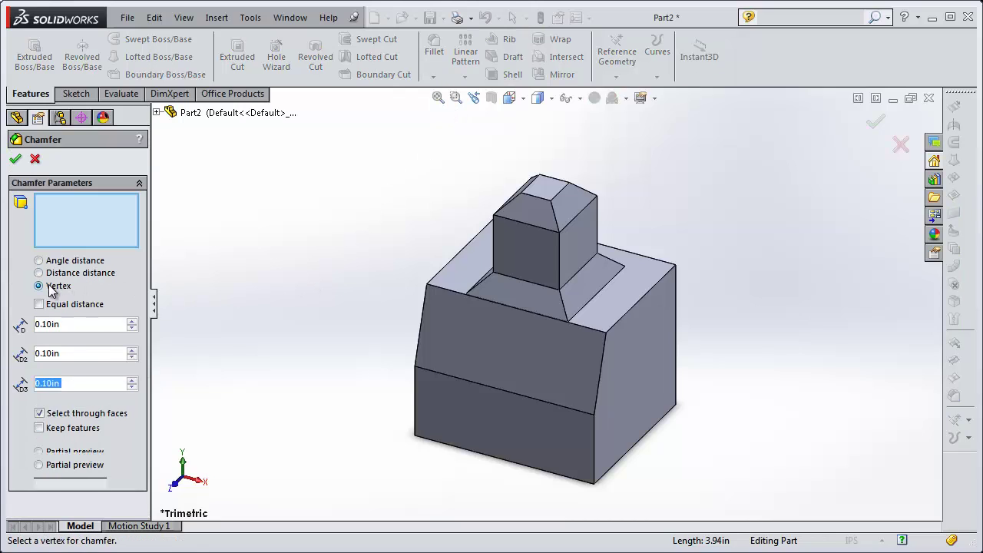
left_click(49, 274)
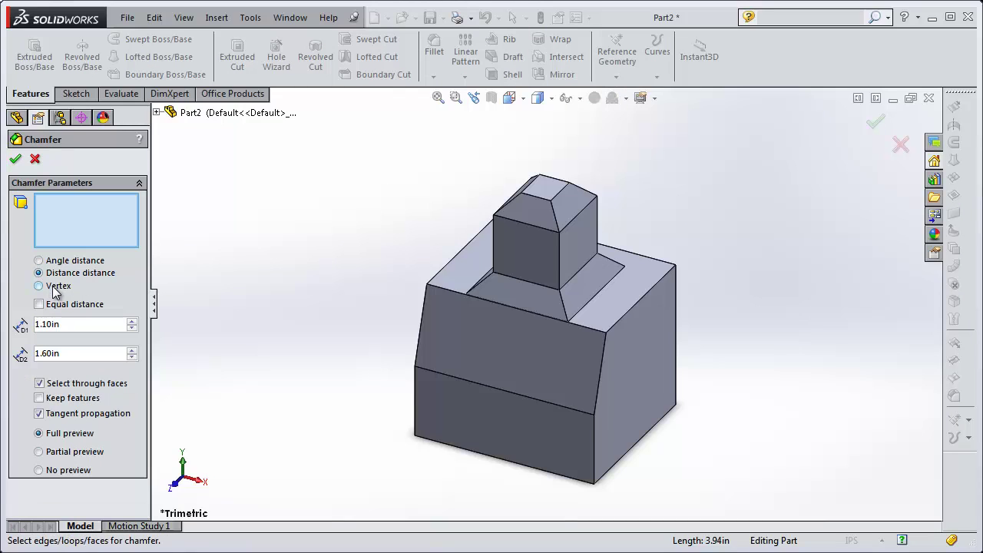
left_click(55, 291)
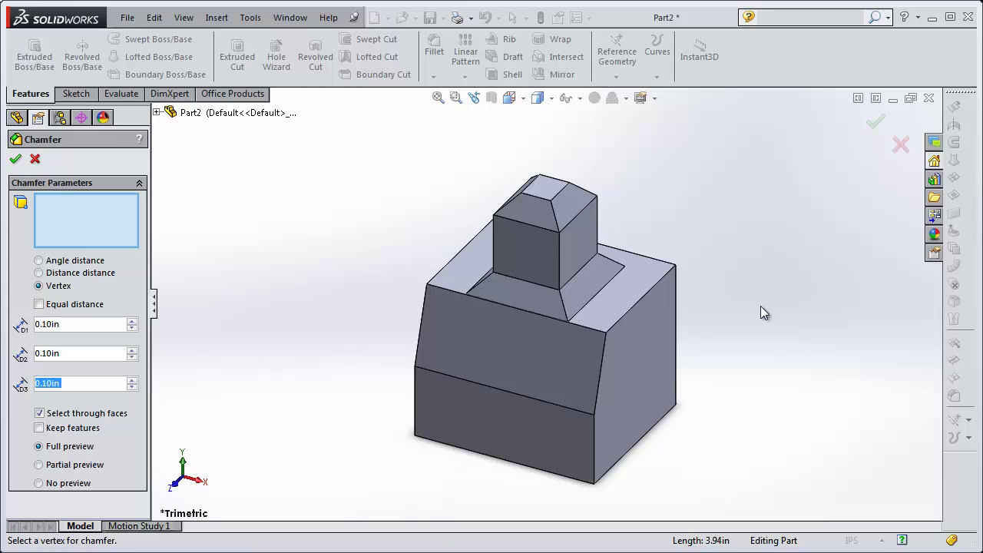
left_click(606, 333)
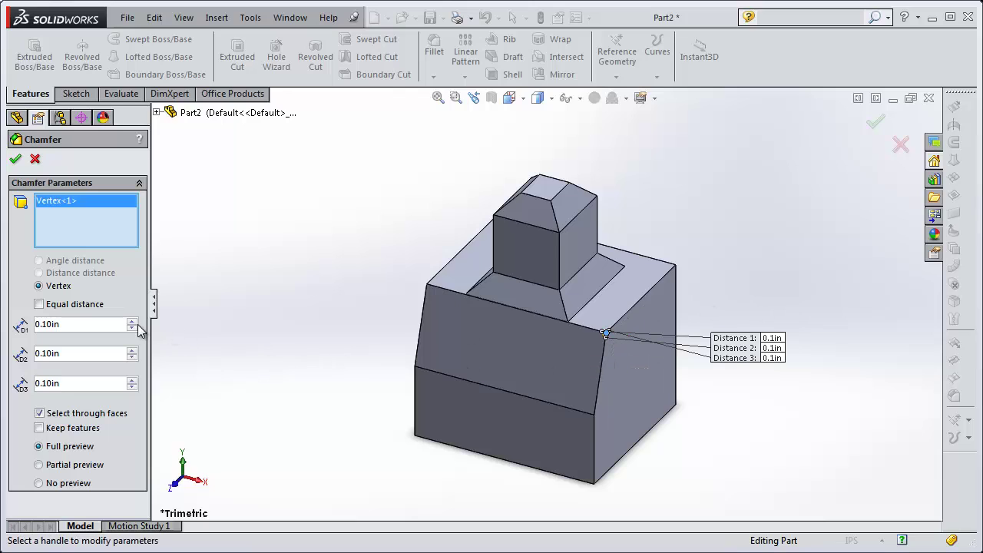
Step: Set all three vertex chamfer distances to 0.60in and accept the chamfer
left_click(132, 323)
left_click(131, 323)
left_click(132, 323)
left_click(131, 323)
left_click(131, 323)
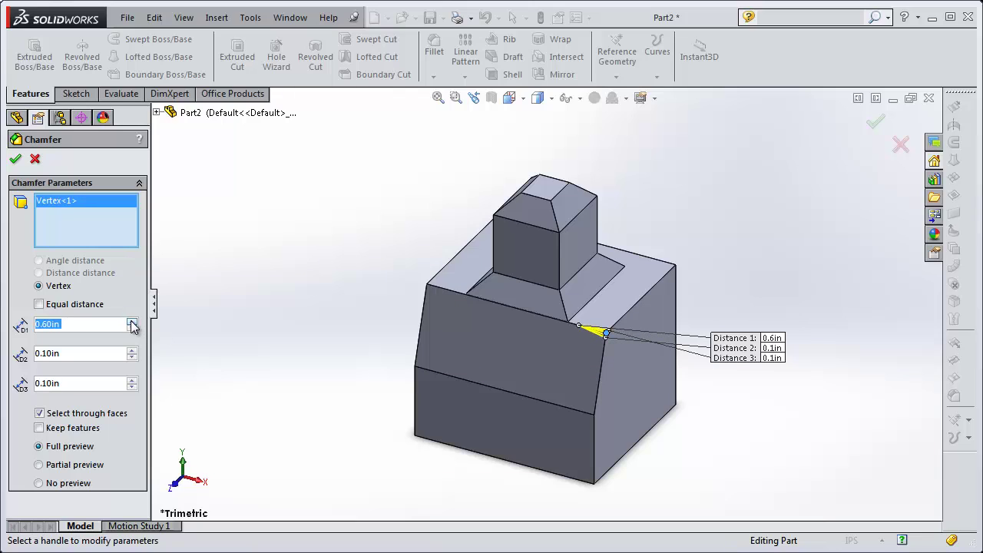
left_click(134, 350)
left_click(135, 349)
left_click(135, 350)
left_click(135, 350)
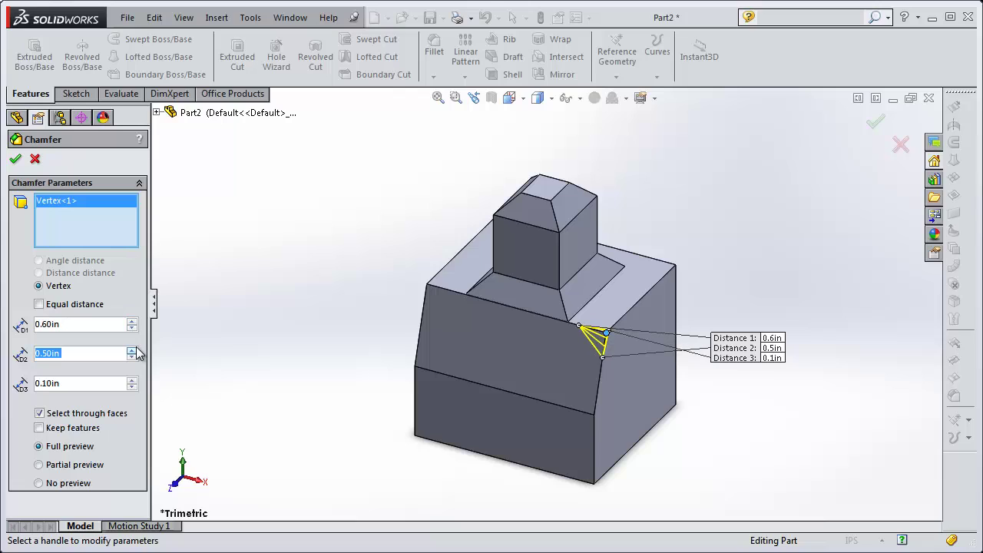
left_click(132, 350)
left_click(132, 379)
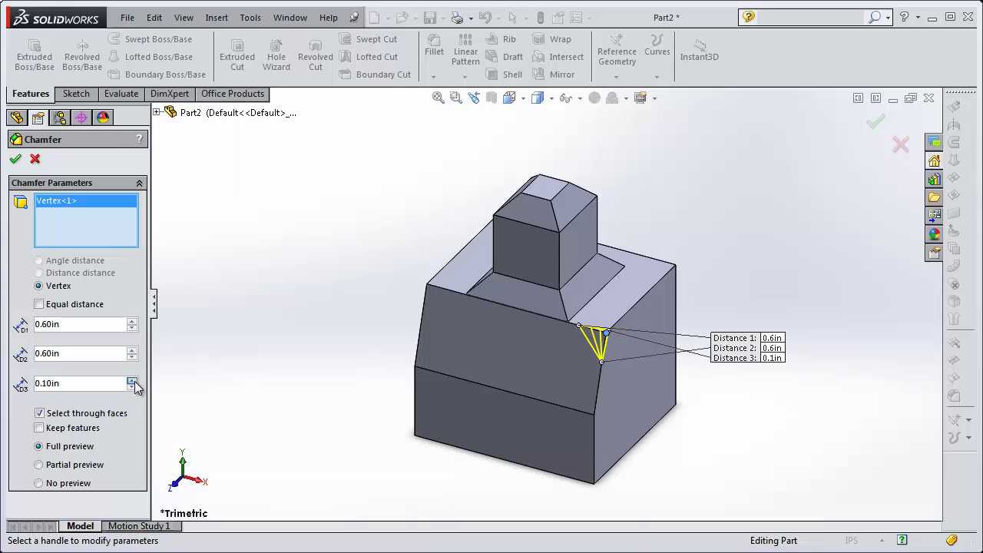
left_click(131, 380)
left_click(134, 381)
left_click(133, 381)
left_click(133, 381)
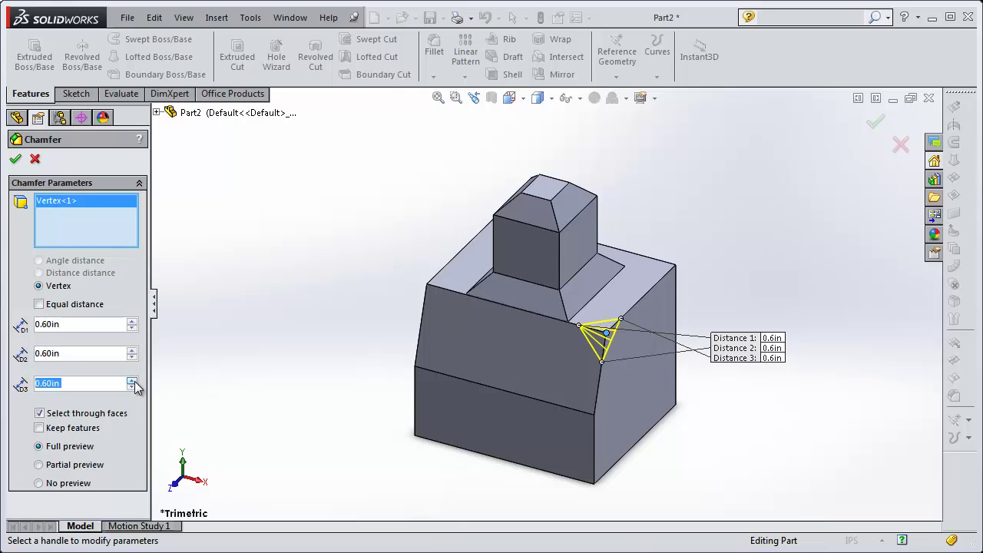
left_click(19, 158)
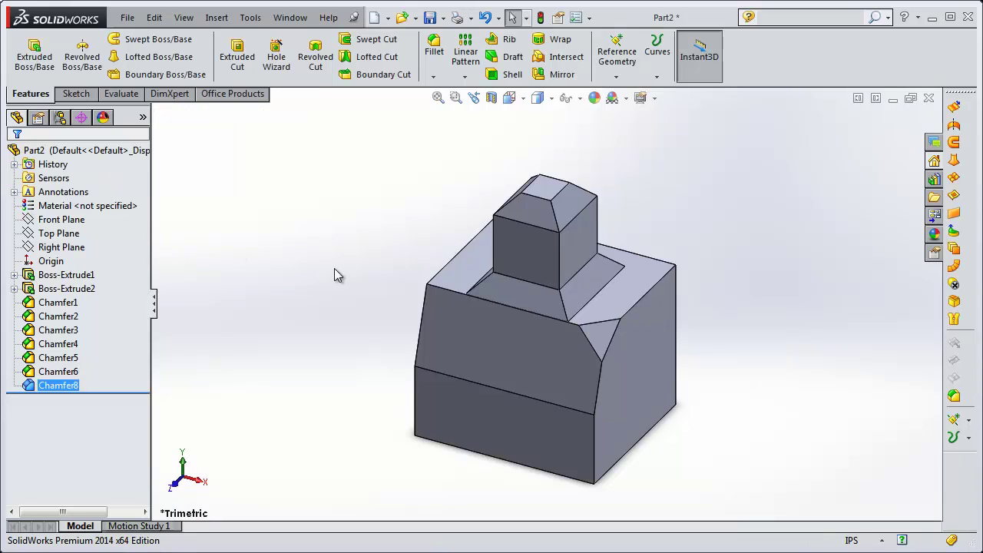
Step: Add a vertex chamfer with 0.60in distances on the slant's left front corner
left_click(439, 77)
left_click(461, 106)
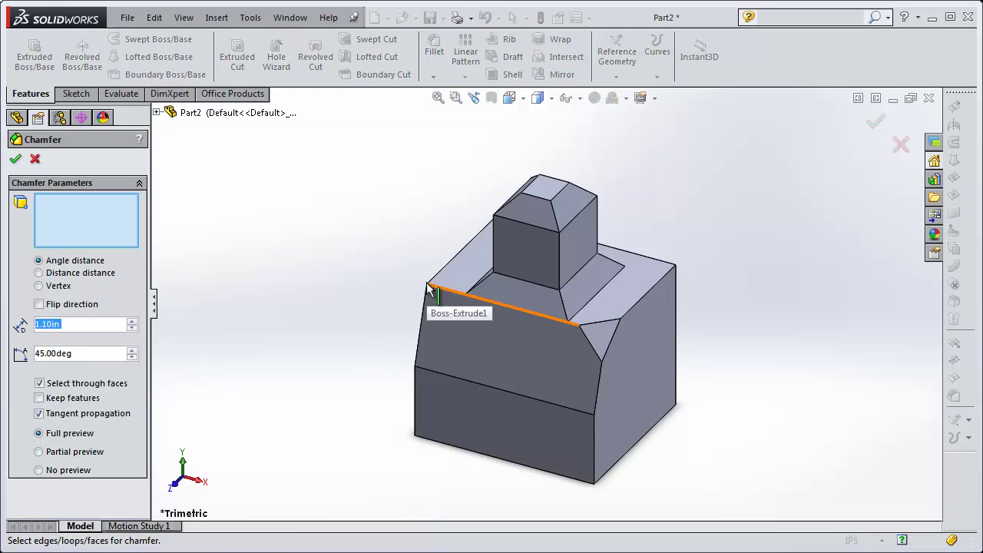
left_click(38, 286)
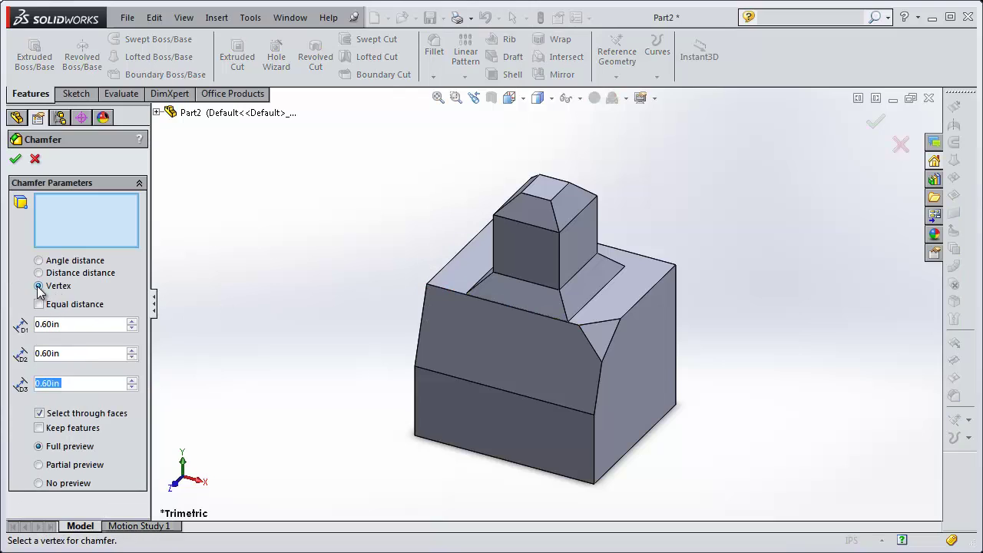
left_click(428, 284)
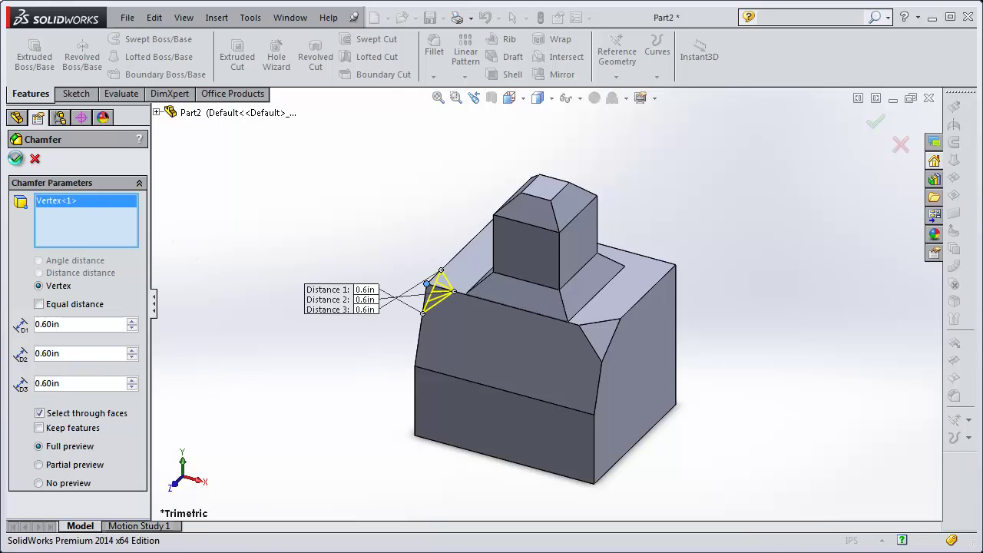
left_click(15, 158)
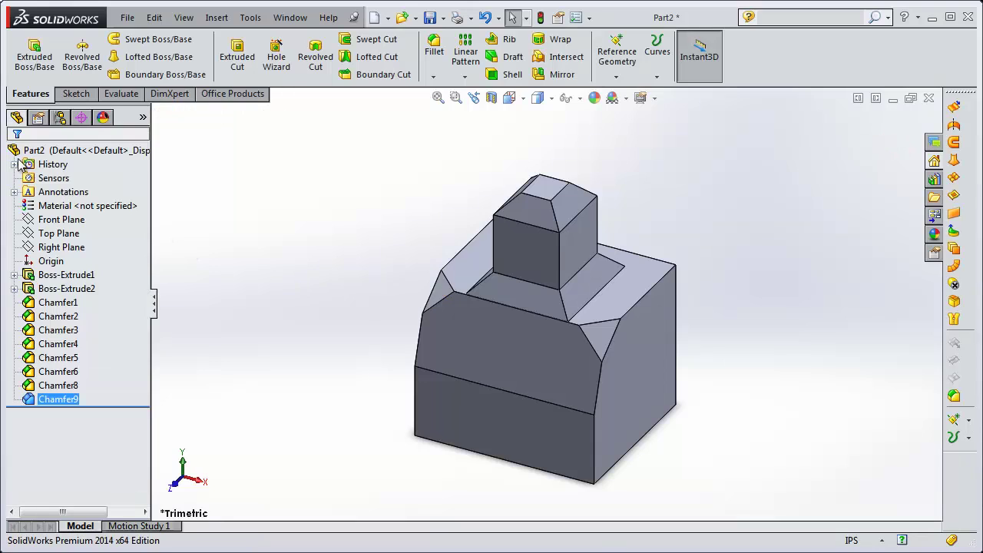
Step: Rotate the view slightly to inspect the chamfers, then return to selection mode
right_click(358, 219)
mouse_move(423, 283)
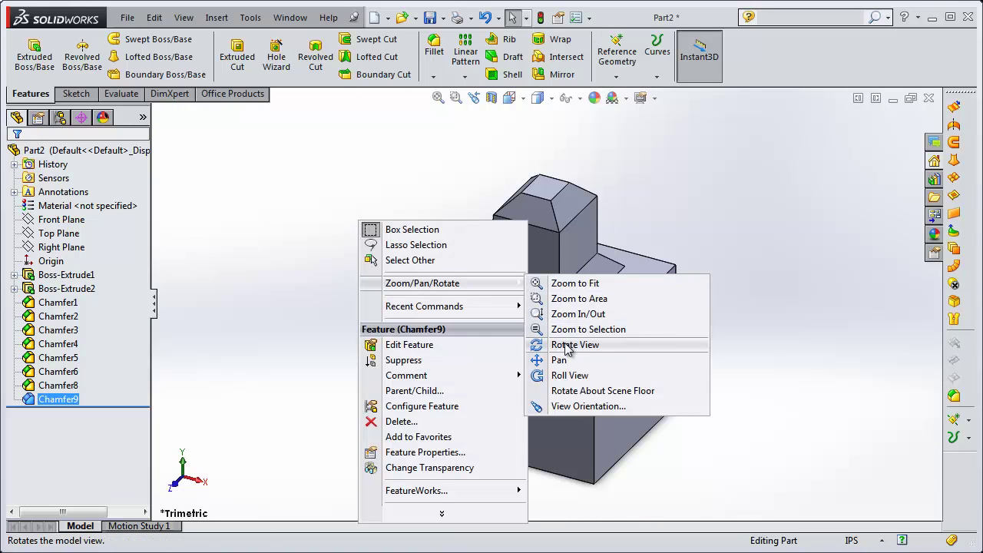
left_click(553, 345)
mouse_move(652, 418)
left_mouse_down()
mouse_move(623, 425)
mouse_move(742, 391)
mouse_move(738, 441)
mouse_move(610, 358)
mouse_move(605, 391)
mouse_move(562, 377)
mouse_move(604, 314)
mouse_move(606, 437)
mouse_move(641, 440)
mouse_move(637, 397)
mouse_move(586, 379)
mouse_move(589, 395)
left_mouse_up()
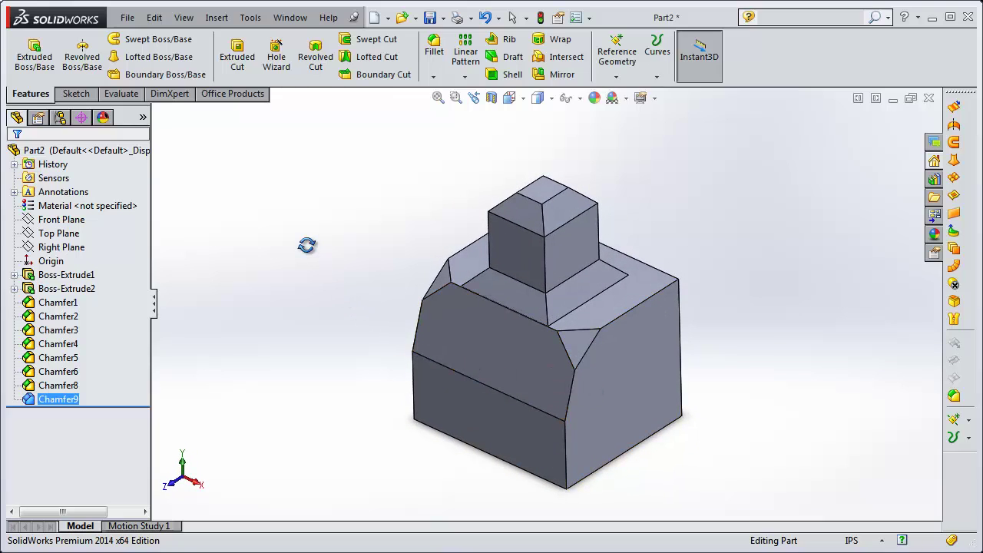
right_click(306, 245)
left_click(323, 253)
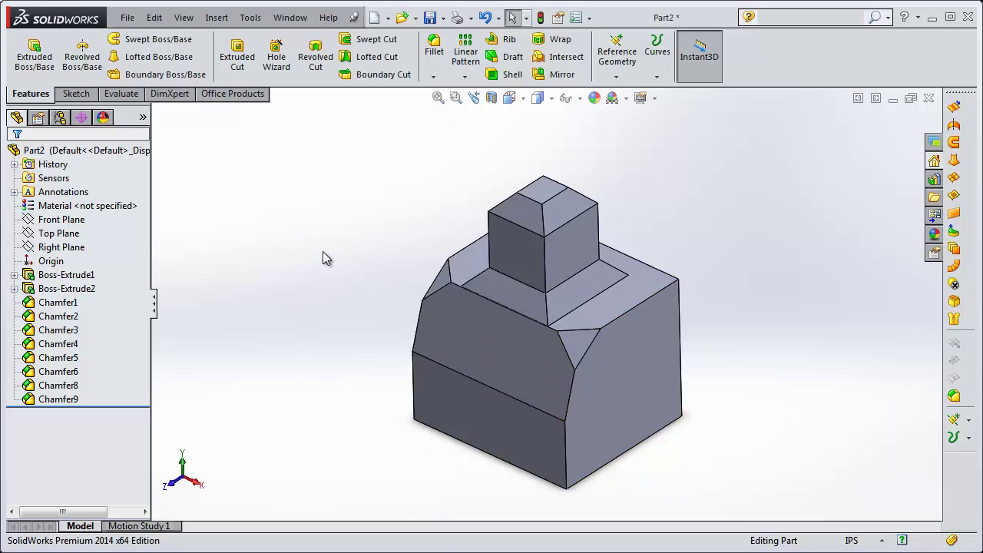